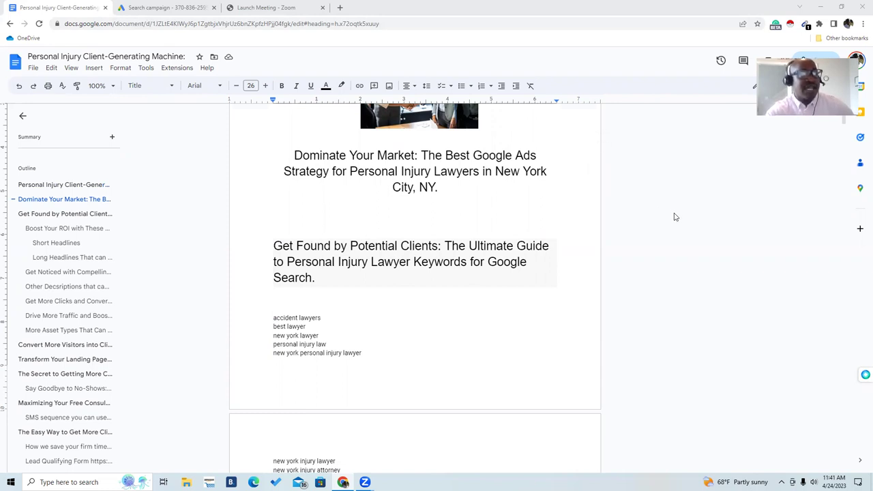
Review the personal injury lawyer keyword list for Google Search in the strategy document
{"action": "scroll", "coordinate": [672, 224], "scroll_direction": "down", "scroll_amount": 1}
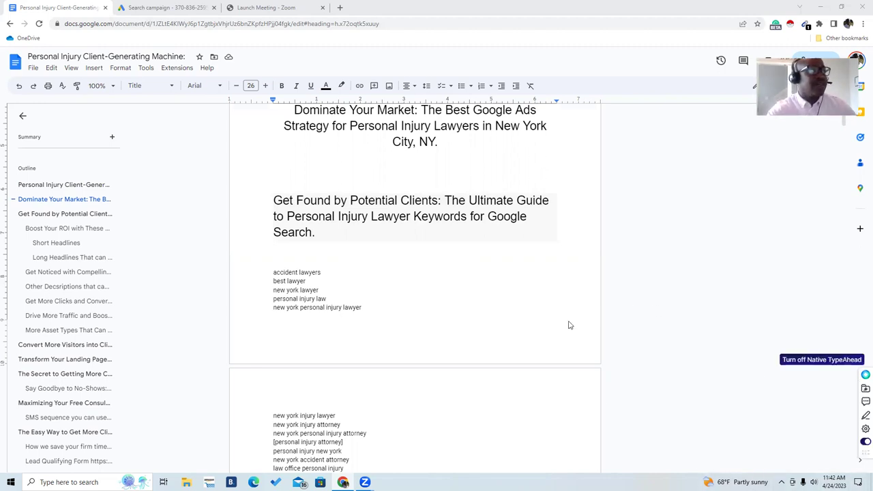
{"action": "scroll", "coordinate": [570, 325], "scroll_direction": "down", "scroll_amount": 6}
{"action": "scroll", "coordinate": [570, 321], "scroll_direction": "down", "scroll_amount": 1}
{"action": "scroll", "coordinate": [571, 321], "scroll_direction": "down", "scroll_amount": 5}
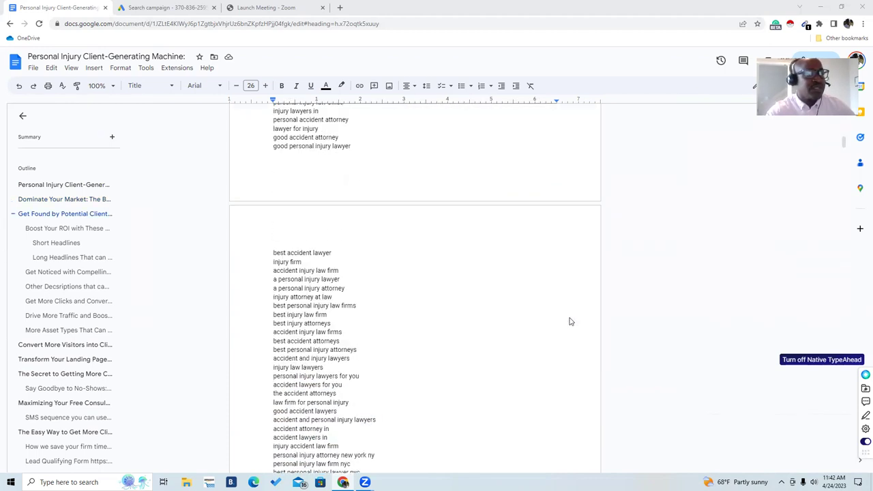
{"action": "scroll", "coordinate": [571, 321], "scroll_direction": "down", "scroll_amount": 6}
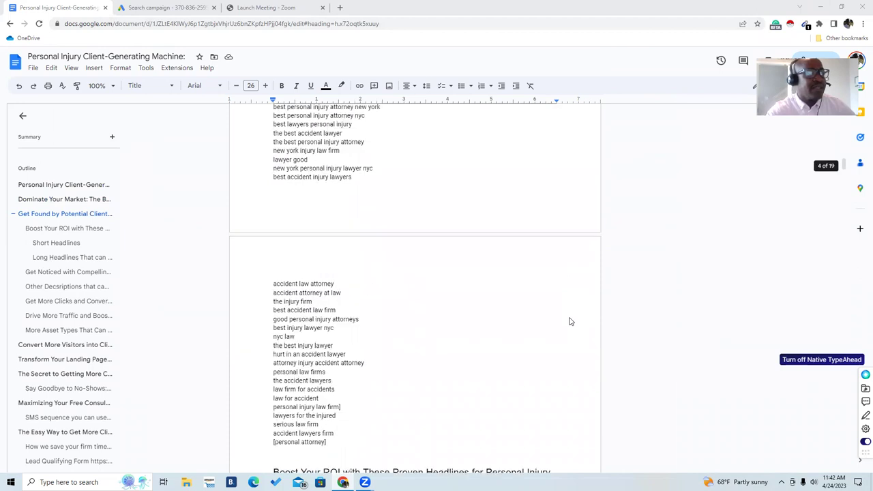
{"action": "scroll", "coordinate": [571, 321], "scroll_direction": "down", "scroll_amount": 1}
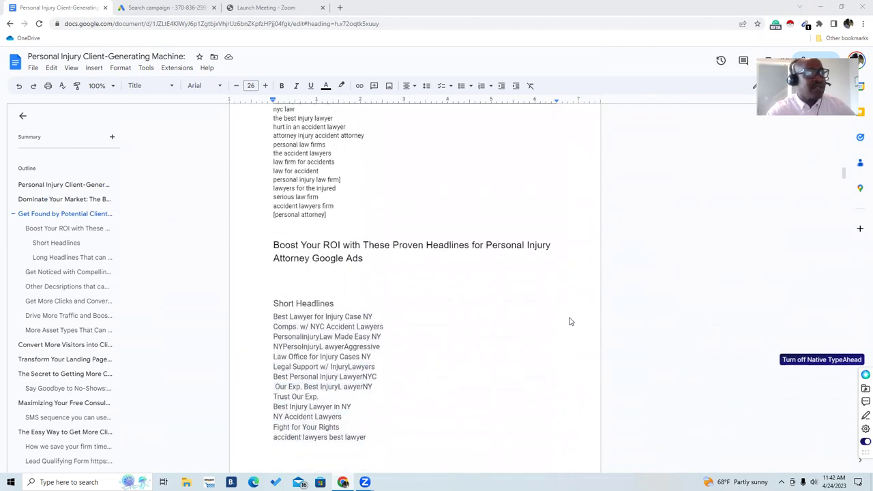
Examine the short and long ad headlines for personal injury attorneys, including how they follow the keyword list
{"action": "scroll", "coordinate": [570, 321], "scroll_direction": "down", "scroll_amount": 1}
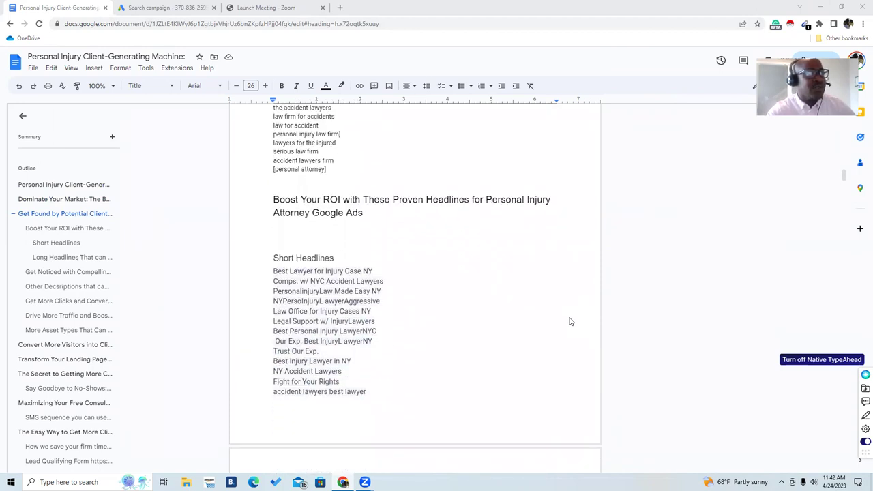
{"action": "scroll", "coordinate": [566, 317], "scroll_direction": "down", "scroll_amount": 2}
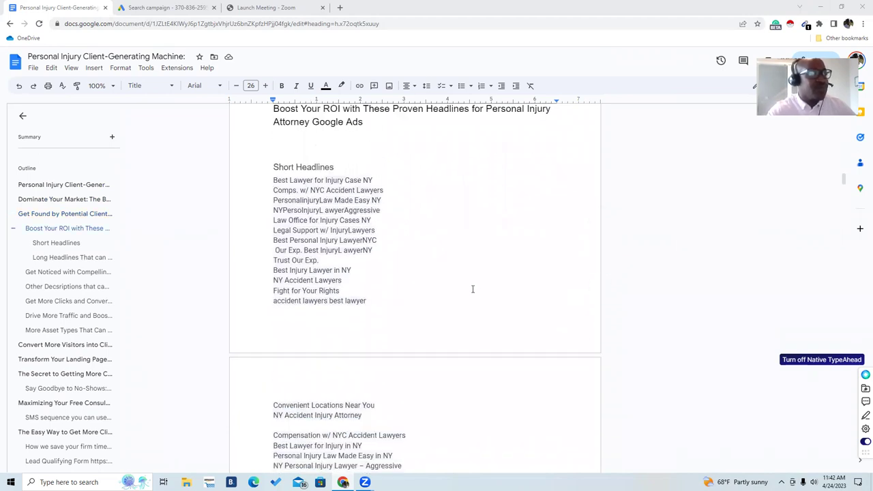
{"action": "scroll", "coordinate": [471, 289], "scroll_direction": "down", "scroll_amount": 5}
{"action": "scroll", "coordinate": [472, 289], "scroll_direction": "down", "scroll_amount": 4}
{"action": "scroll", "coordinate": [484, 289], "scroll_direction": "down", "scroll_amount": 7}
{"action": "scroll", "coordinate": [485, 289], "scroll_direction": "up", "scroll_amount": 15}
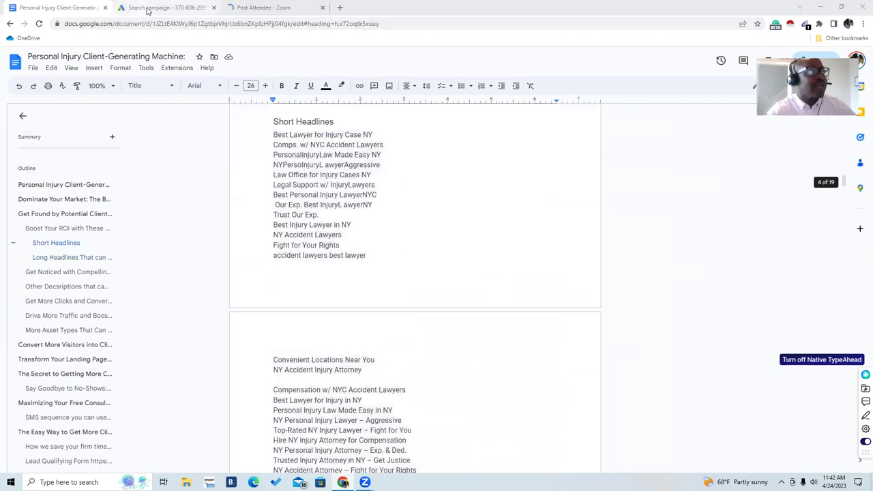
{"action": "scroll", "coordinate": [308, 169], "scroll_direction": "up", "scroll_amount": 1}
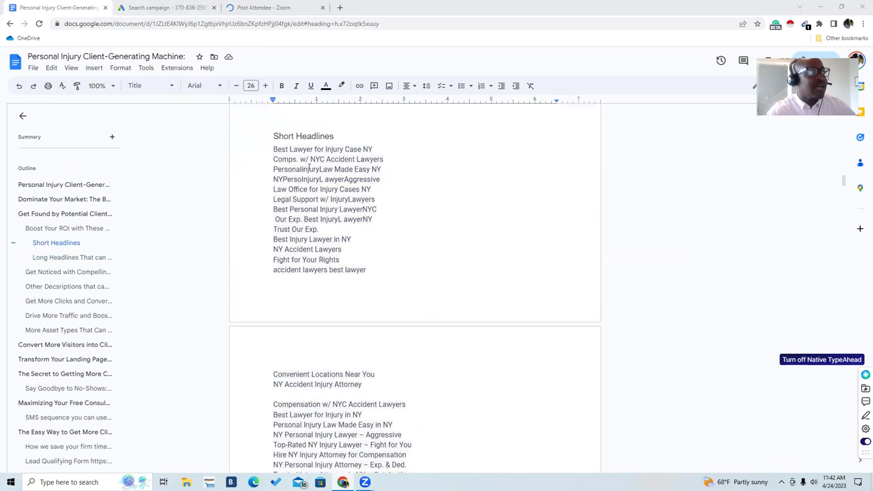
{"action": "scroll", "coordinate": [308, 169], "scroll_direction": "up", "scroll_amount": 2}
{"action": "scroll", "coordinate": [309, 168], "scroll_direction": "up", "scroll_amount": 3}
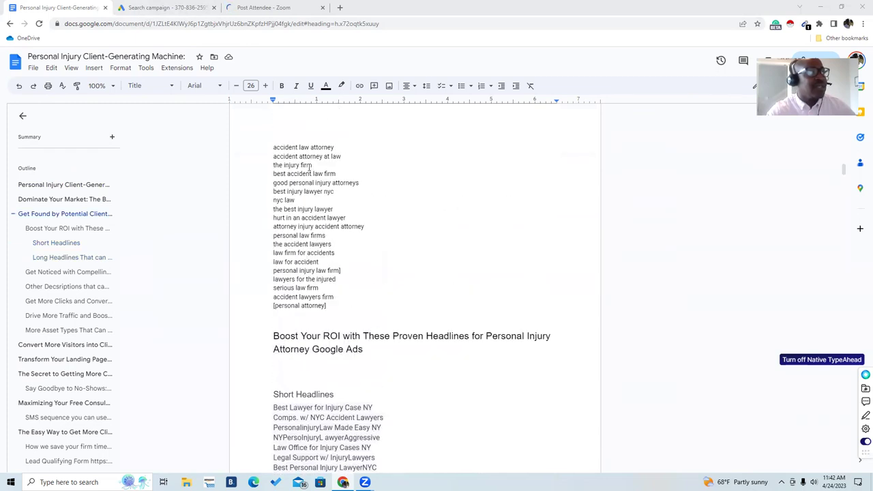
{"action": "scroll", "coordinate": [309, 168], "scroll_direction": "down", "scroll_amount": 1}
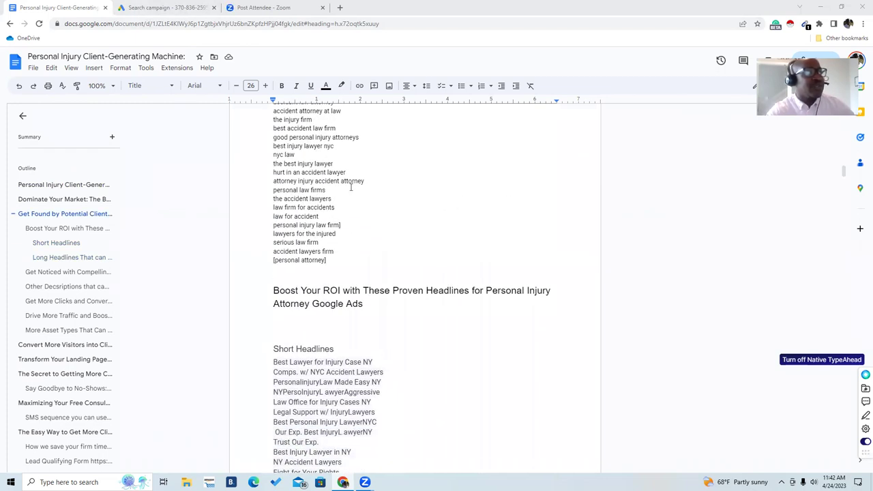
Switch to the Google Ads search campaign draft and review the Keywords section of Ad group 1
{"action": "left_click", "coordinate": [153, 10]}
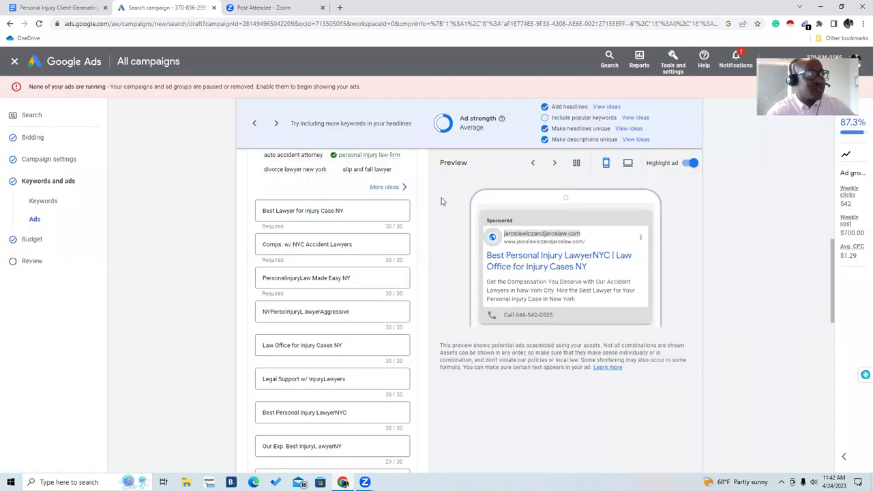
{"action": "scroll", "coordinate": [441, 201], "scroll_direction": "up", "scroll_amount": 4}
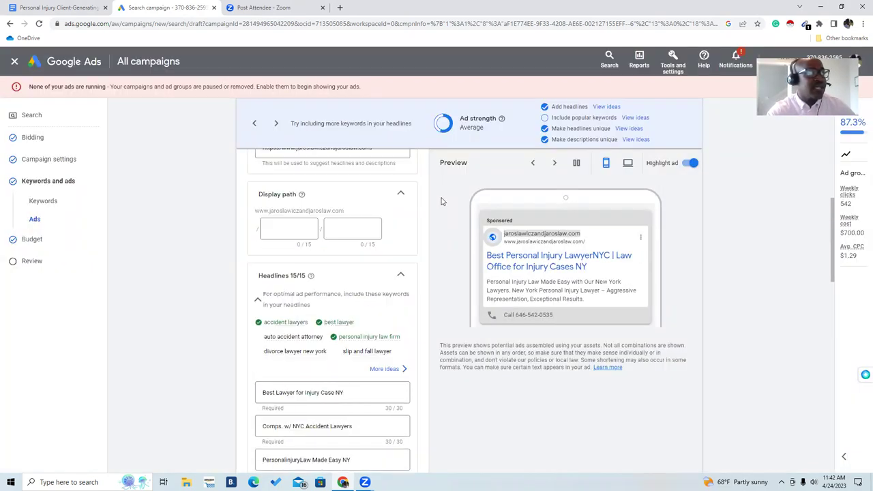
{"action": "scroll", "coordinate": [441, 198], "scroll_direction": "up", "scroll_amount": 1}
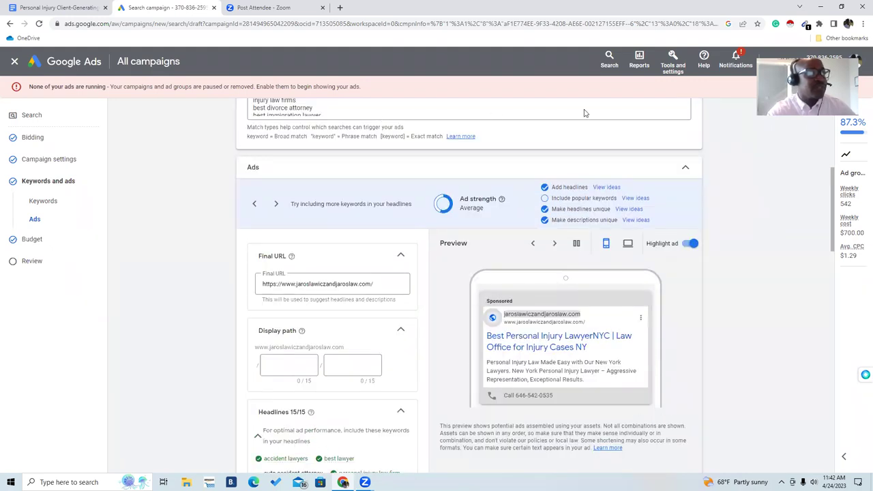
{"action": "scroll", "coordinate": [829, 185], "scroll_direction": "up", "scroll_amount": 1}
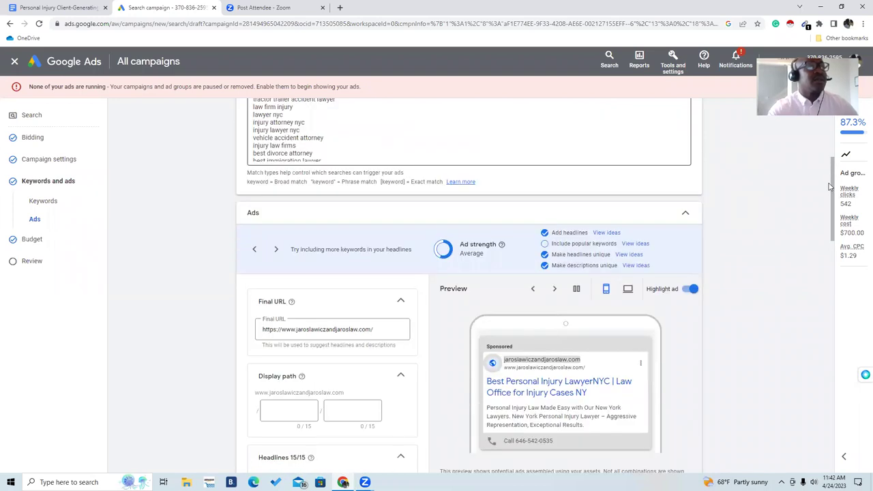
{"action": "scroll", "coordinate": [829, 186], "scroll_direction": "up", "scroll_amount": 6}
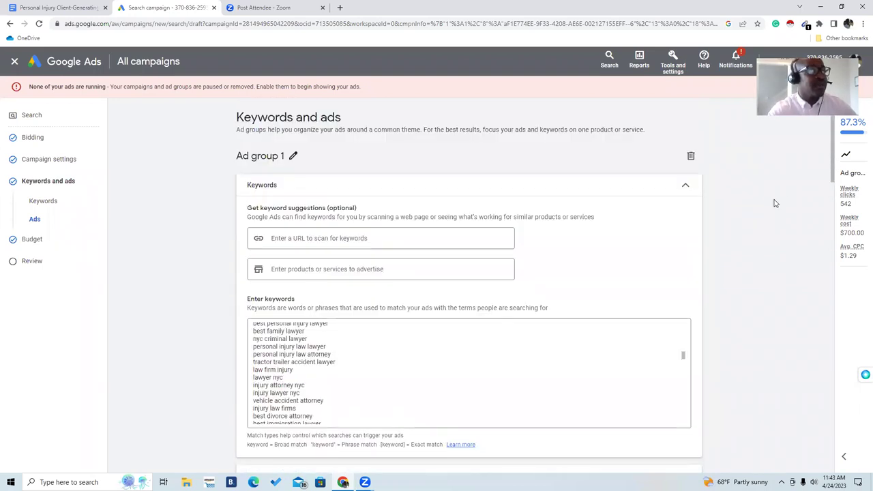
{"action": "scroll", "coordinate": [831, 177], "scroll_direction": "down", "scroll_amount": 2}
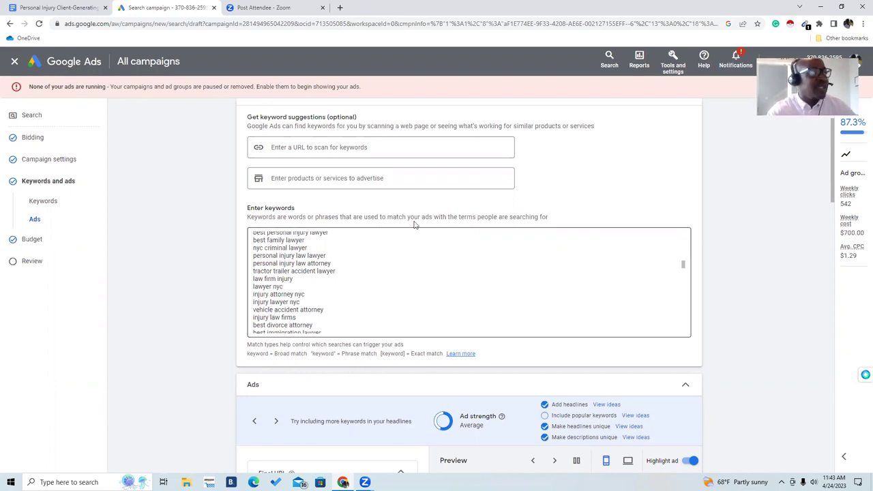
{"action": "scroll", "coordinate": [545, 191], "scroll_direction": "up", "scroll_amount": 2}
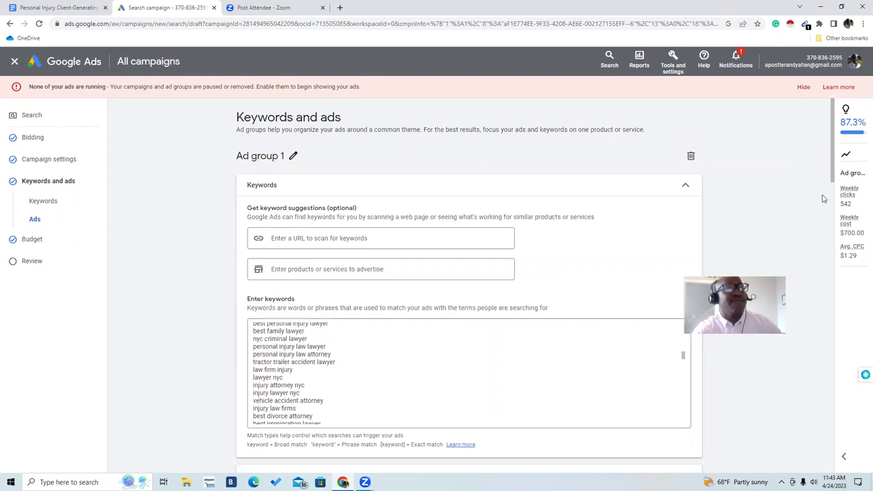
Review the campaign draft's Ads section, including the final URL, display path, headlines and ad preview
{"action": "scroll", "coordinate": [823, 199], "scroll_direction": "down", "scroll_amount": 2}
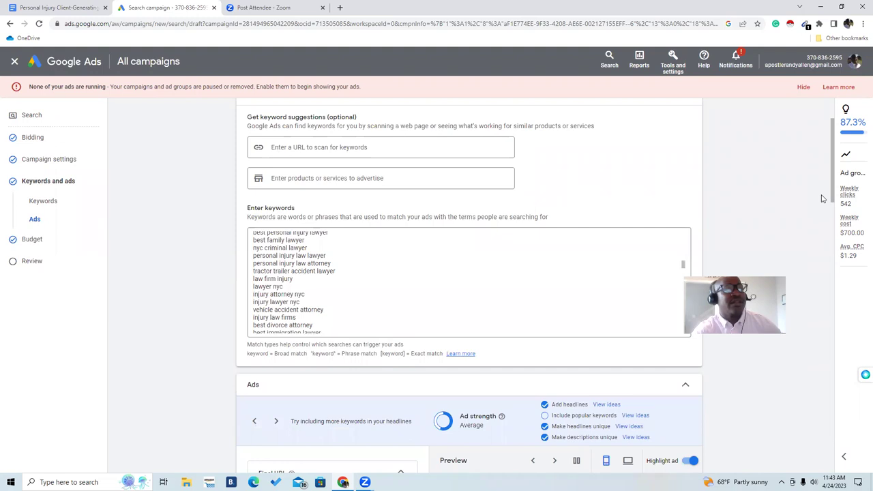
{"action": "scroll", "coordinate": [822, 198], "scroll_direction": "down", "scroll_amount": 2}
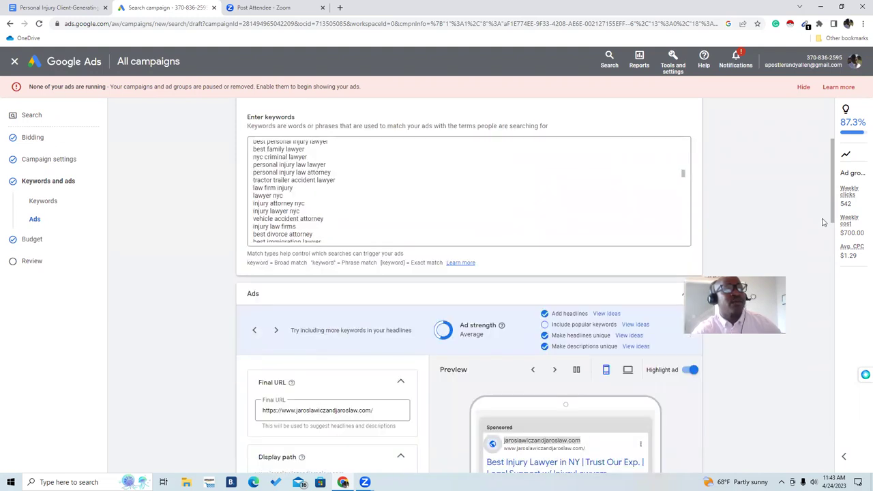
{"action": "scroll", "coordinate": [822, 222], "scroll_direction": "down", "scroll_amount": 1}
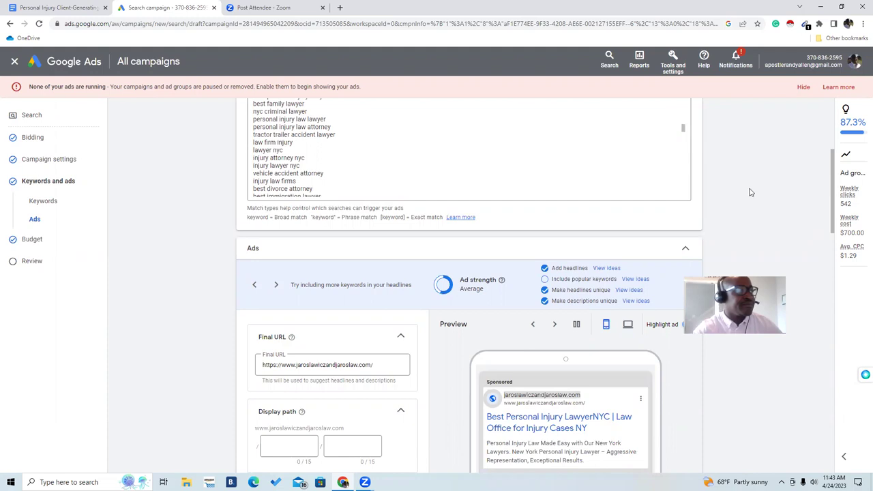
{"action": "scroll", "coordinate": [749, 193], "scroll_direction": "down", "scroll_amount": 1}
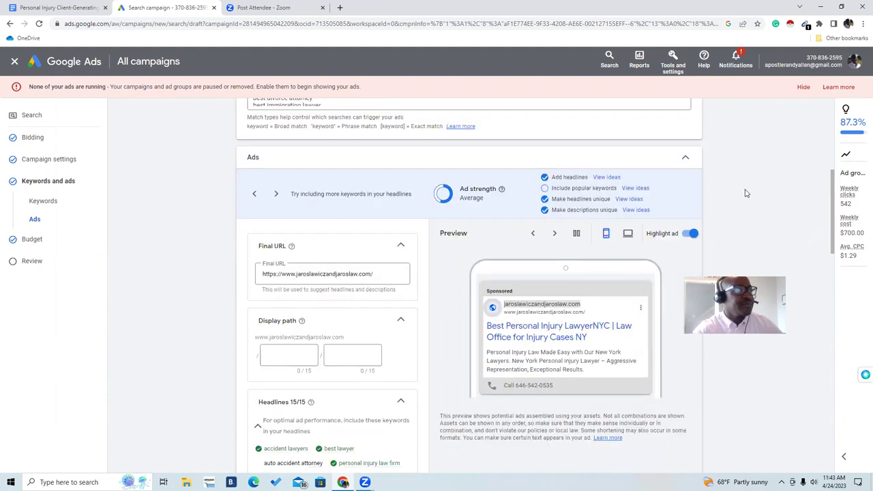
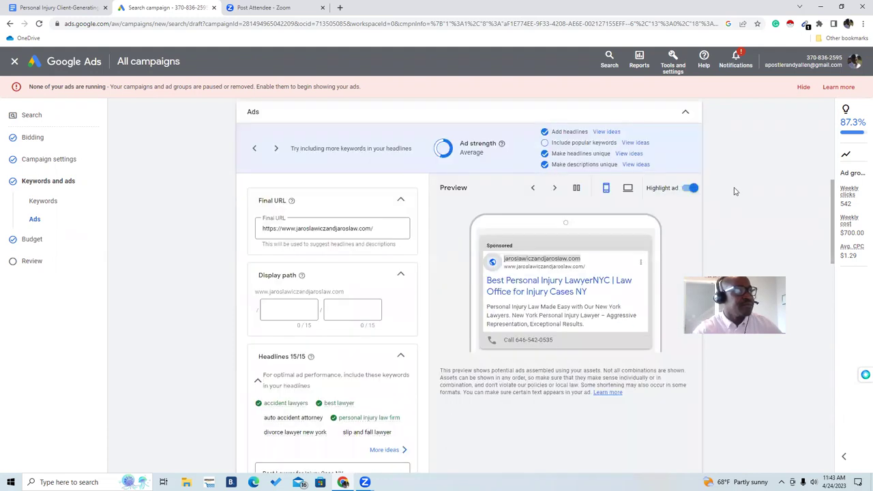
{"action": "scroll", "coordinate": [741, 201], "scroll_direction": "down", "scroll_amount": 3}
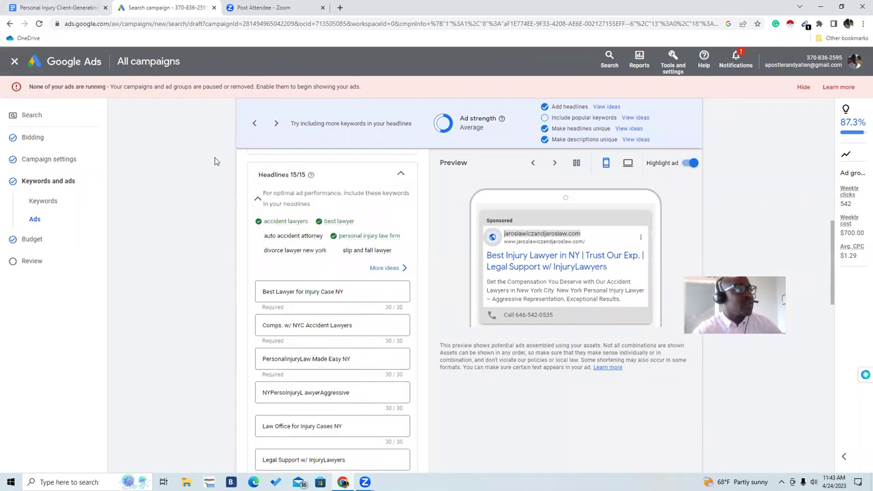
{"action": "scroll", "coordinate": [218, 218], "scroll_direction": "up", "scroll_amount": 2}
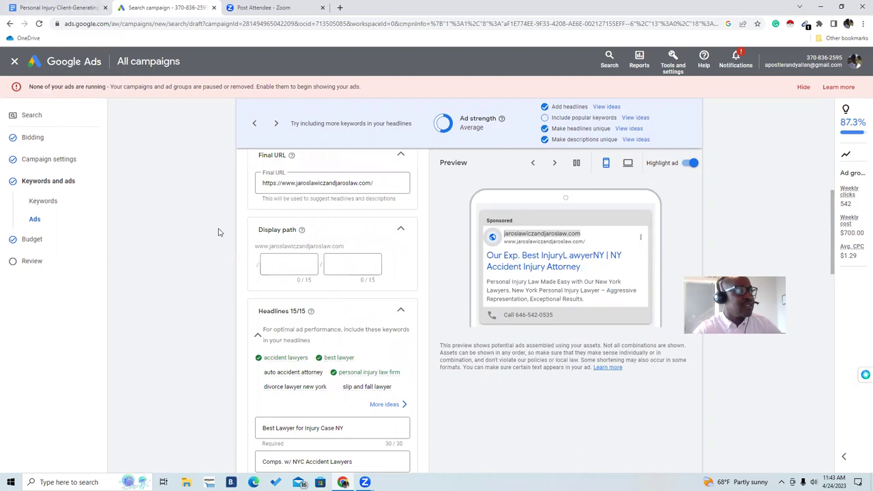
{"action": "scroll", "coordinate": [219, 232], "scroll_direction": "up", "scroll_amount": 1}
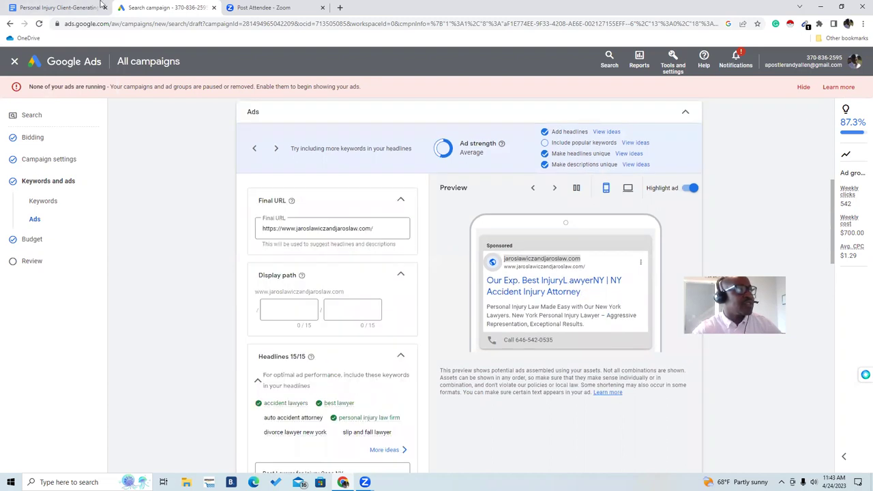
Return to the strategy document in Google Docs and read through the Short Headlines section
{"action": "left_click", "coordinate": [63, 8]}
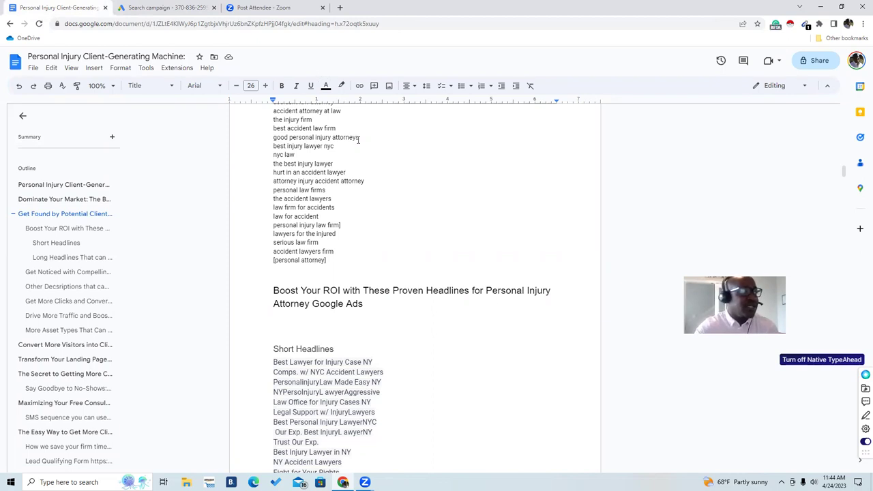
{"action": "scroll", "coordinate": [439, 234], "scroll_direction": "down", "scroll_amount": 3}
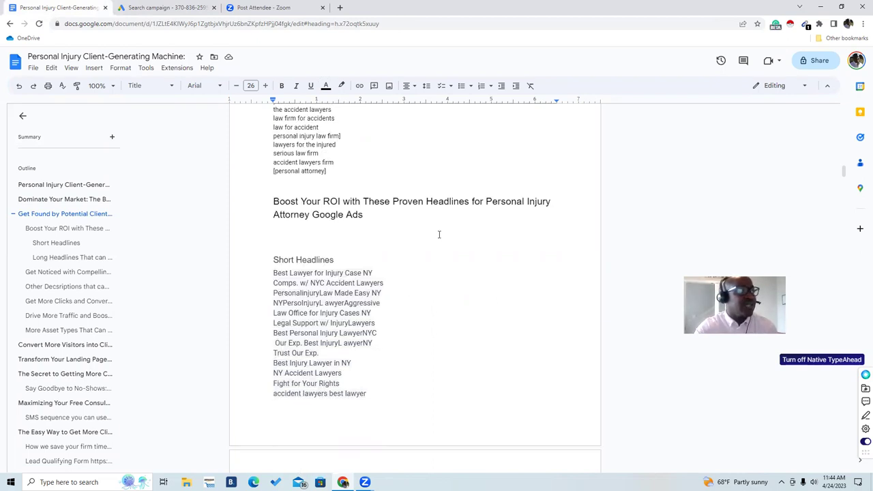
{"action": "scroll", "coordinate": [439, 234], "scroll_direction": "down", "scroll_amount": 1}
{"action": "scroll", "coordinate": [439, 233], "scroll_direction": "down", "scroll_amount": 1}
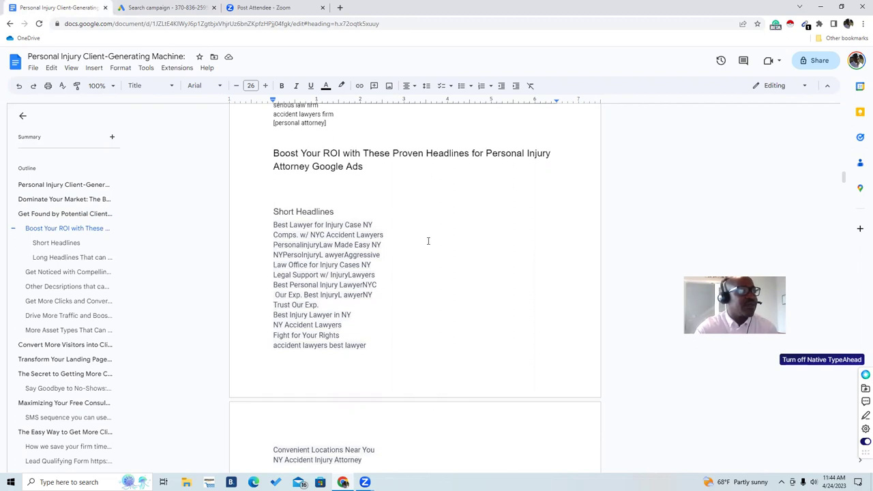
{"action": "scroll", "coordinate": [429, 241], "scroll_direction": "down", "scroll_amount": 4}
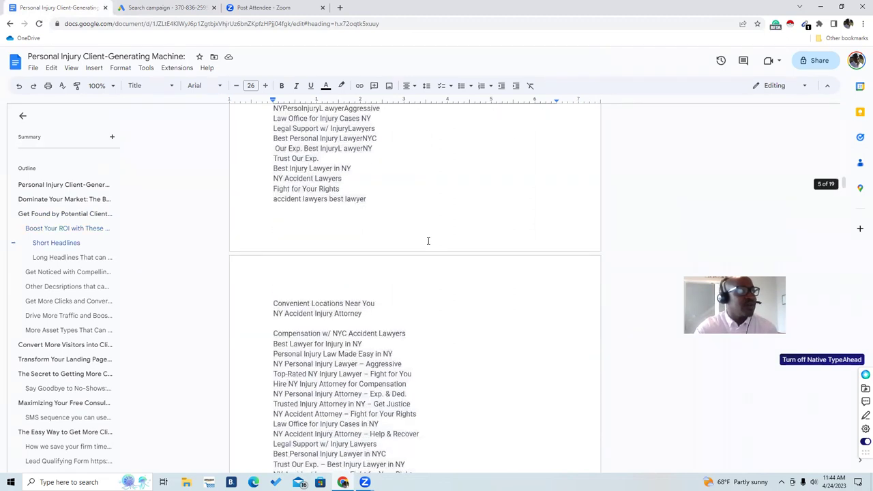
{"action": "scroll", "coordinate": [428, 240], "scroll_direction": "down", "scroll_amount": 2}
{"action": "scroll", "coordinate": [428, 240], "scroll_direction": "down", "scroll_amount": 2}
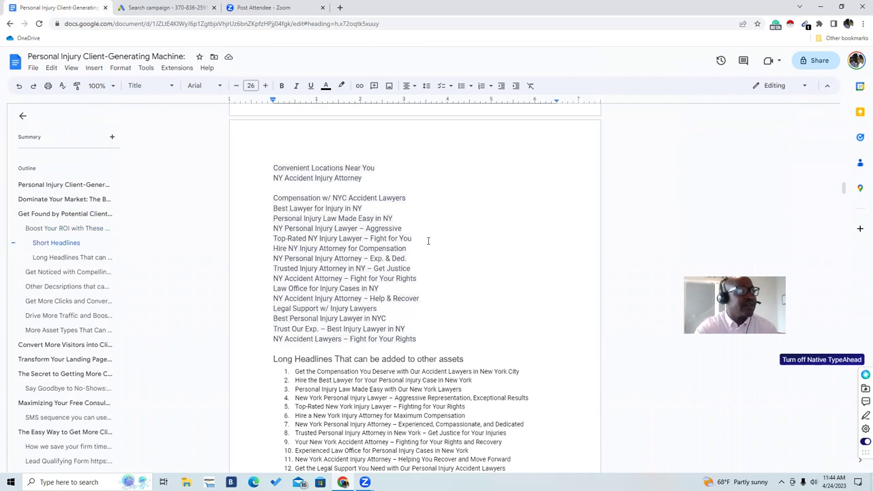
Examine the long headlines for other assets and the ad descriptions under "Get Noticed with Compelling Descriptions"
{"action": "scroll", "coordinate": [429, 240], "scroll_direction": "down", "scroll_amount": 4}
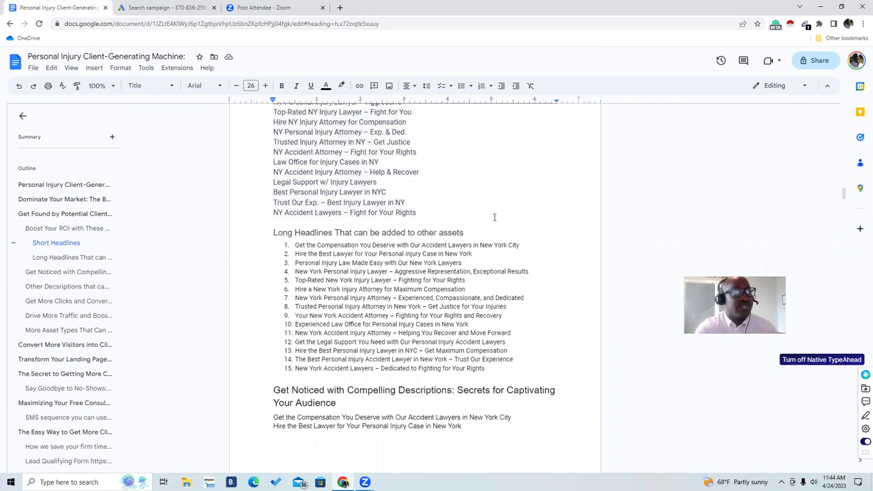
{"action": "scroll", "coordinate": [493, 216], "scroll_direction": "down", "scroll_amount": 4}
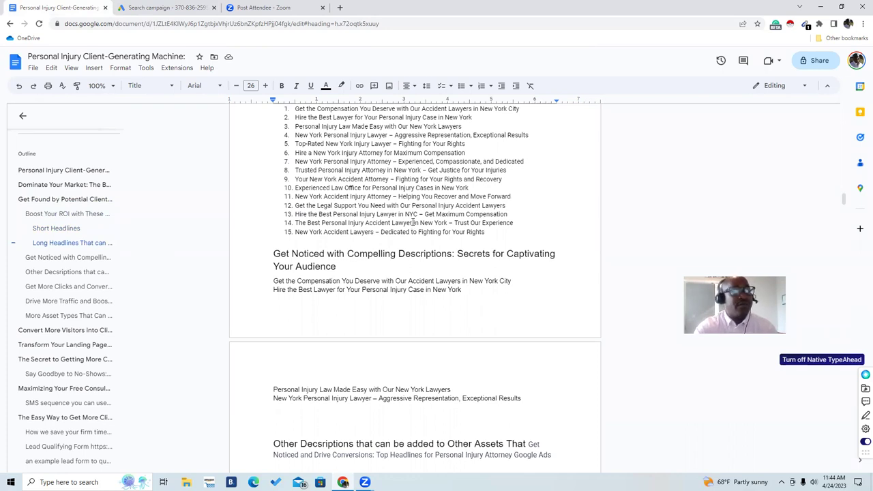
{"action": "scroll", "coordinate": [413, 222], "scroll_direction": "down", "scroll_amount": 1}
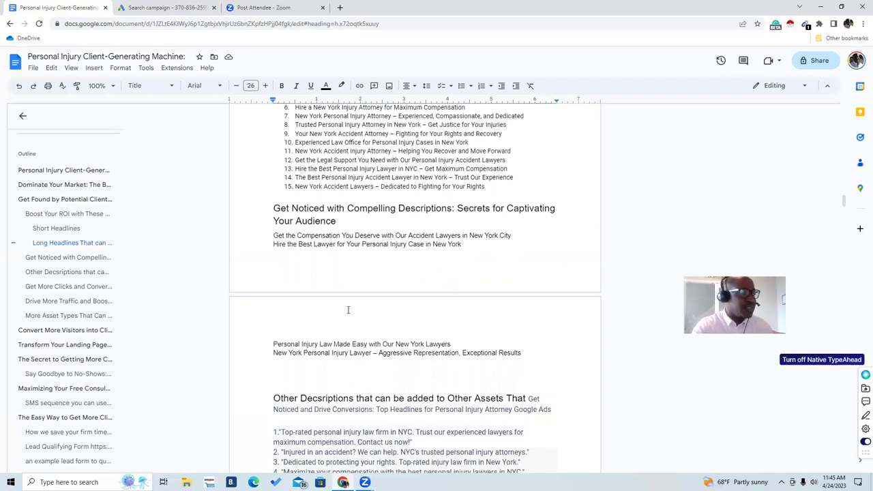
{"action": "scroll", "coordinate": [356, 300], "scroll_direction": "down", "scroll_amount": 1}
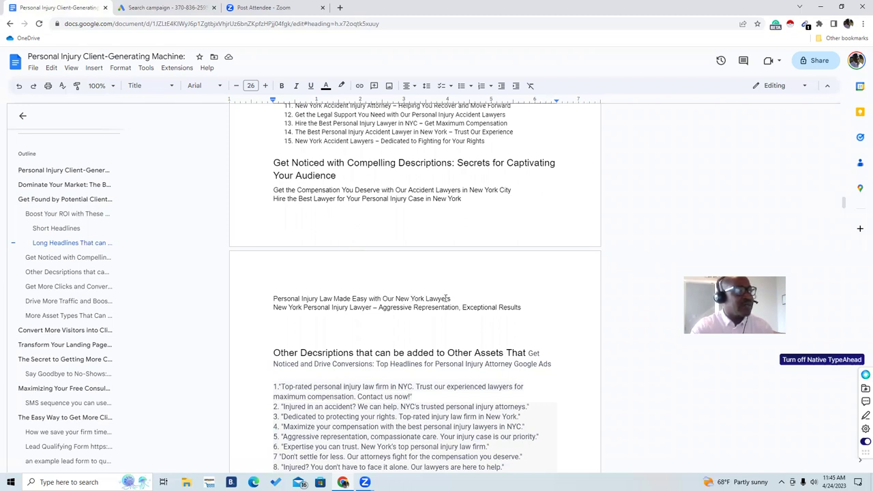
{"action": "scroll", "coordinate": [456, 294], "scroll_direction": "up", "scroll_amount": 2}
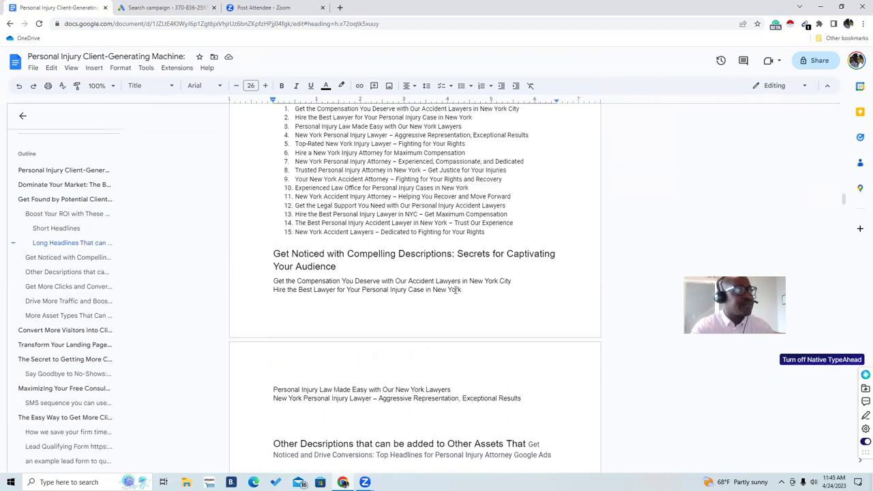
Read the list of other descriptions that can be added to other assets in the strategy document
{"action": "scroll", "coordinate": [457, 289], "scroll_direction": "down", "scroll_amount": 4}
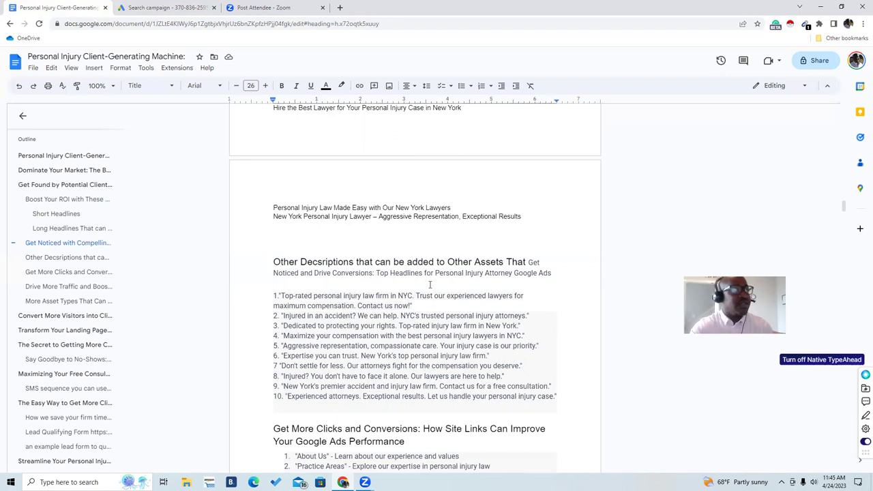
{"action": "scroll", "coordinate": [356, 286], "scroll_direction": "down", "scroll_amount": 1}
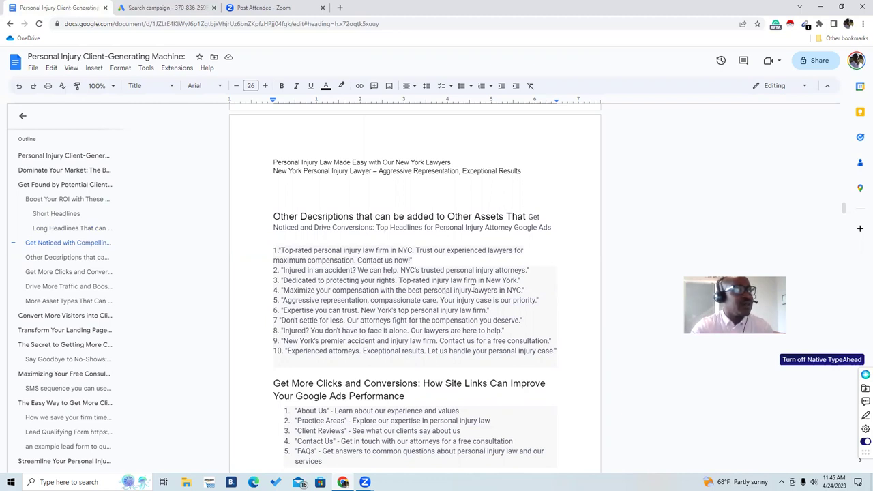
{"action": "scroll", "coordinate": [472, 289], "scroll_direction": "up", "scroll_amount": 3}
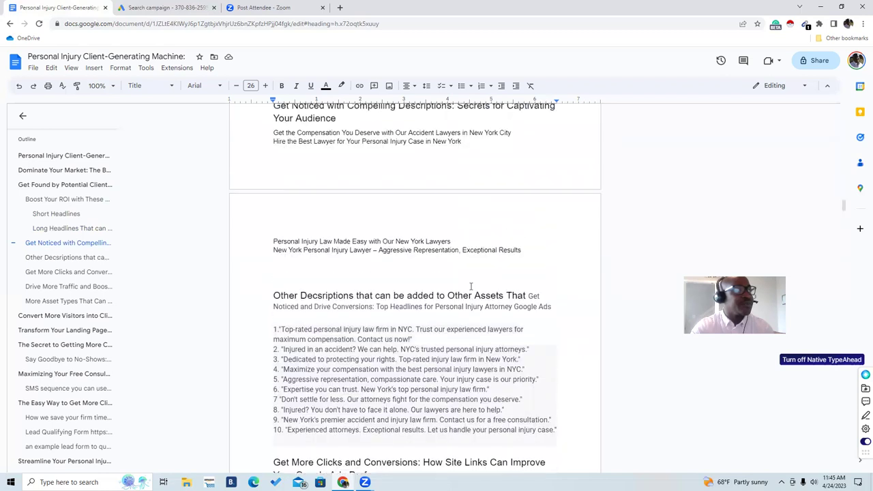
Return to the Short Headlines section and briefly highlight the text from "Best Lawyer for Injury Case NY" through "Comps. w/ NYC"
{"action": "scroll", "coordinate": [471, 287], "scroll_direction": "up", "scroll_amount": 3}
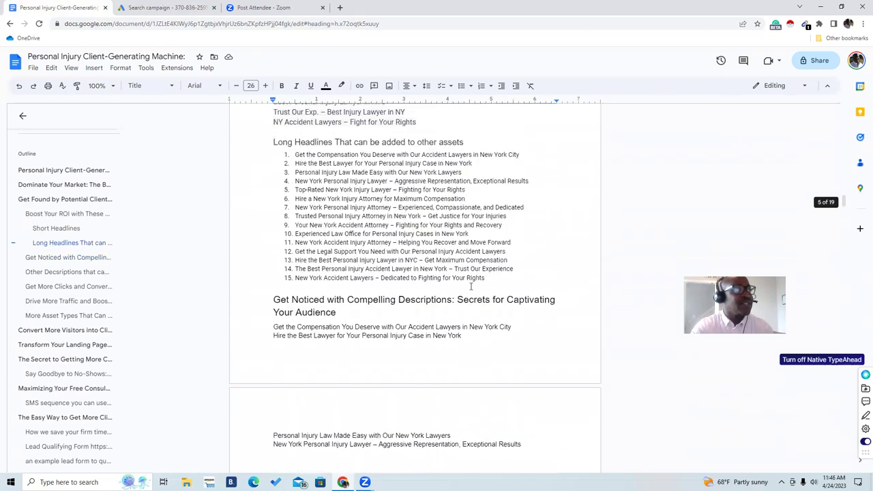
{"action": "scroll", "coordinate": [471, 287], "scroll_direction": "up", "scroll_amount": 2}
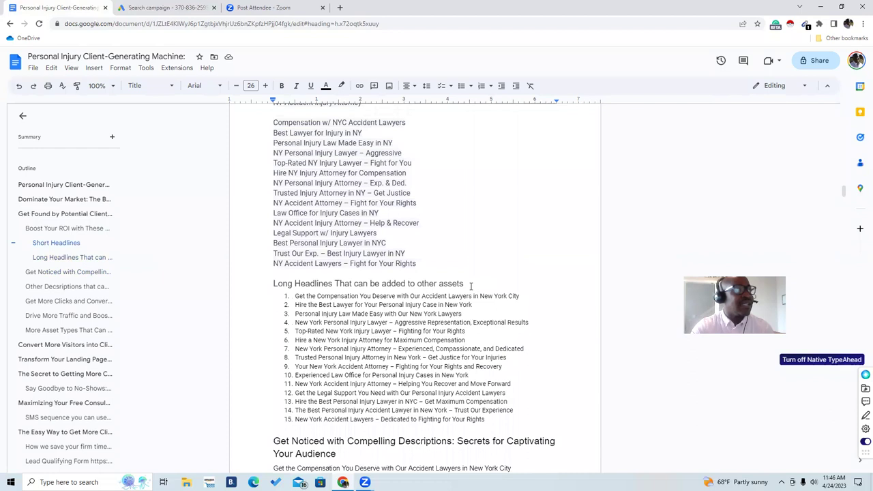
{"action": "scroll", "coordinate": [470, 287], "scroll_direction": "up", "scroll_amount": 3}
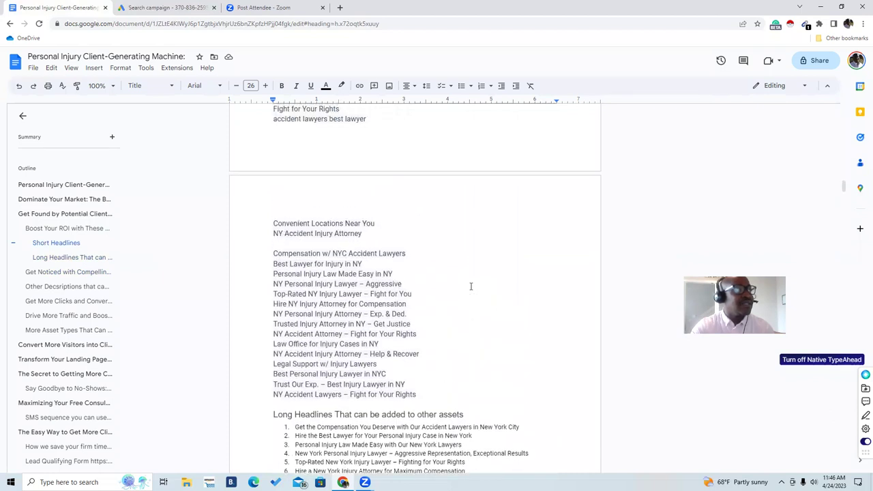
{"action": "scroll", "coordinate": [471, 287], "scroll_direction": "up", "scroll_amount": 1}
{"action": "scroll", "coordinate": [470, 286], "scroll_direction": "up", "scroll_amount": 2}
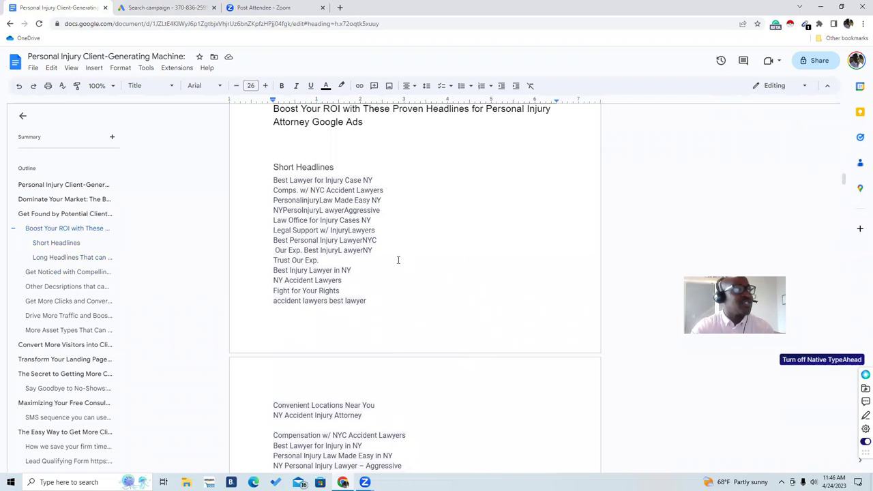
{"action": "scroll", "coordinate": [398, 257], "scroll_direction": "up", "scroll_amount": 2}
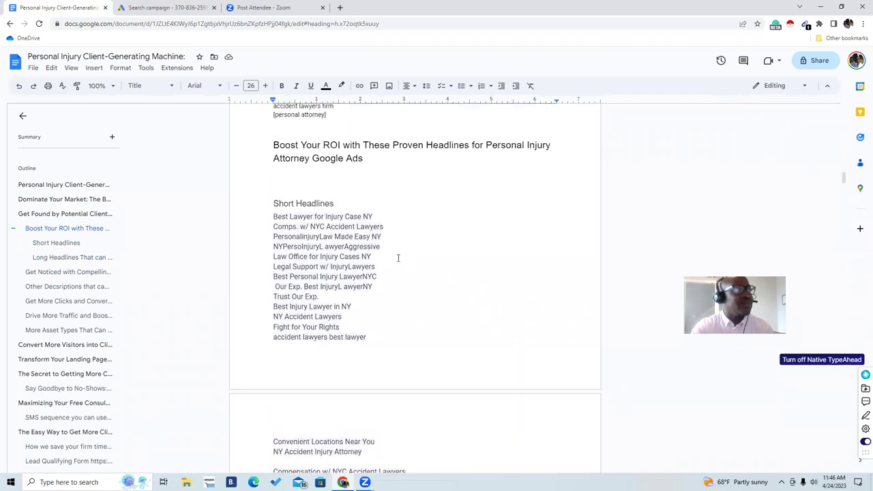
{"action": "scroll", "coordinate": [398, 257], "scroll_direction": "down", "scroll_amount": 1}
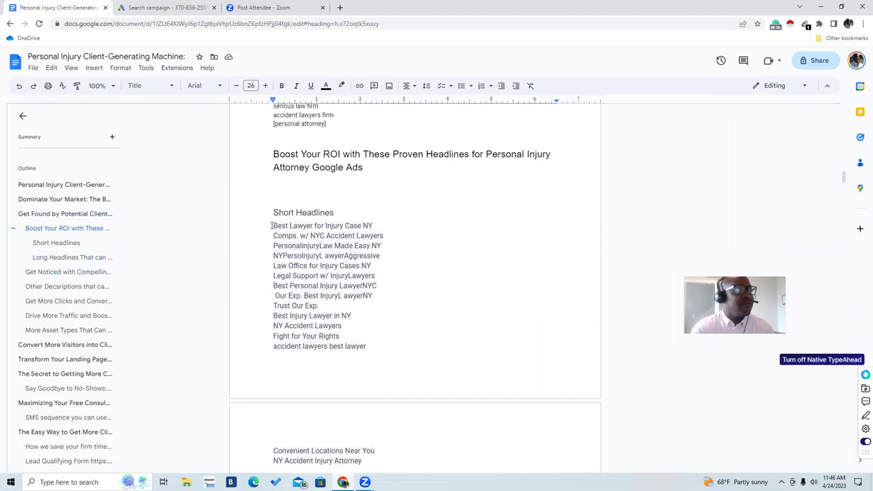
{"action": "left_click", "coordinate": [315, 238]}
{"action": "left_click", "coordinate": [325, 235], "text": "shift"}
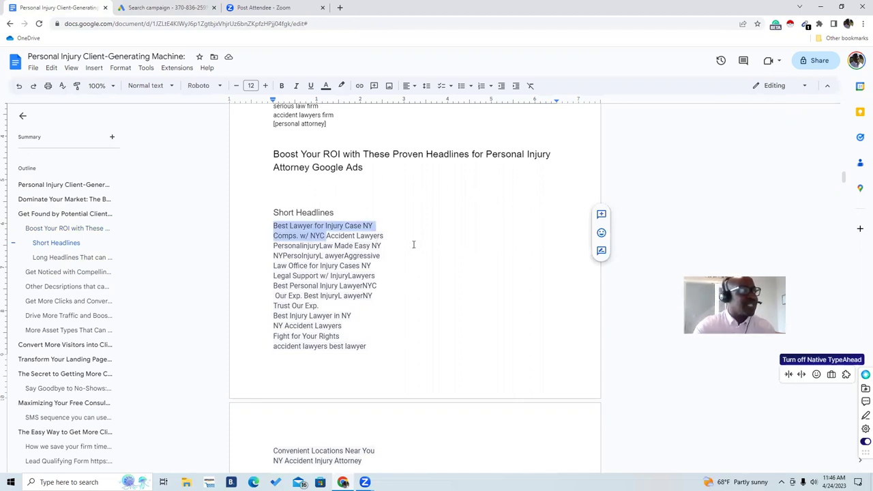
{"action": "left_click", "coordinate": [385, 245]}
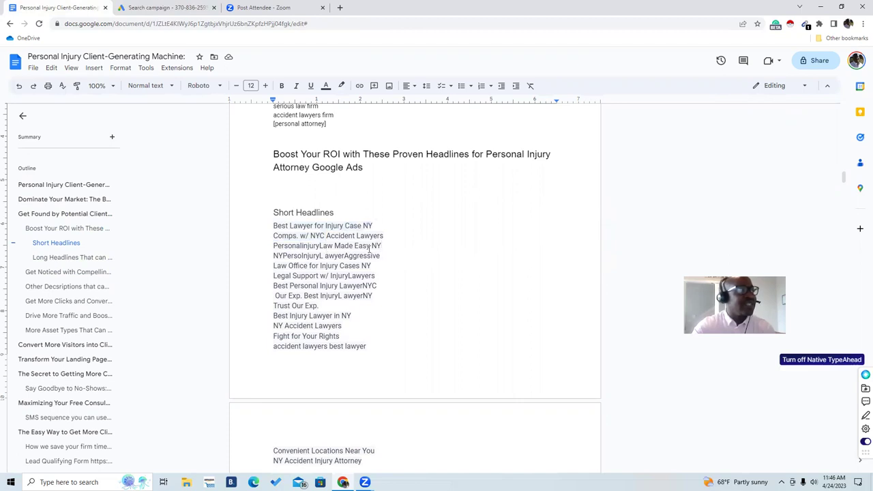
Review the remaining short headlines, the long headlines for other assets and the ad descriptions again
{"action": "scroll", "coordinate": [388, 250], "scroll_direction": "down", "scroll_amount": 3}
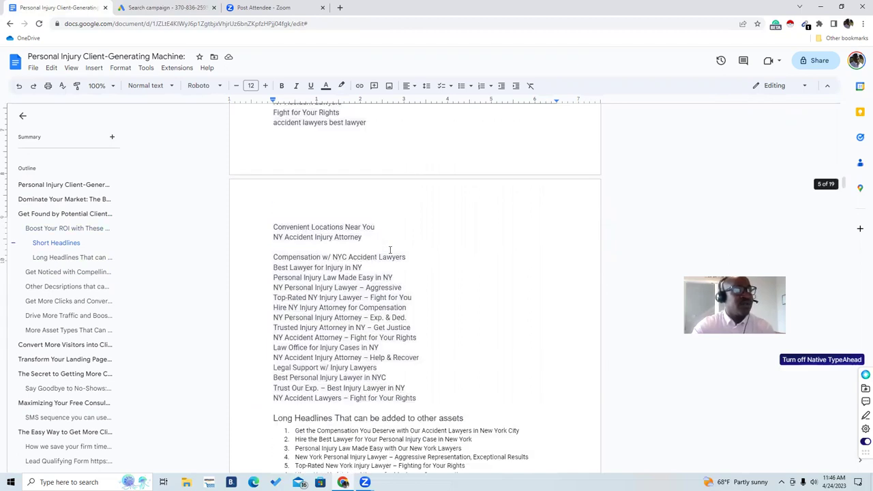
{"action": "scroll", "coordinate": [390, 250], "scroll_direction": "down", "scroll_amount": 1}
{"action": "scroll", "coordinate": [391, 252], "scroll_direction": "down", "scroll_amount": 3}
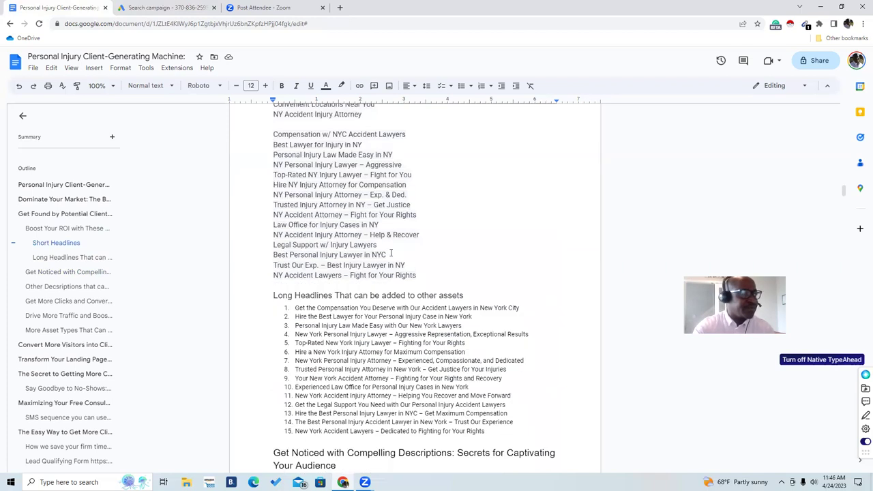
{"action": "scroll", "coordinate": [390, 254], "scroll_direction": "down", "scroll_amount": 2}
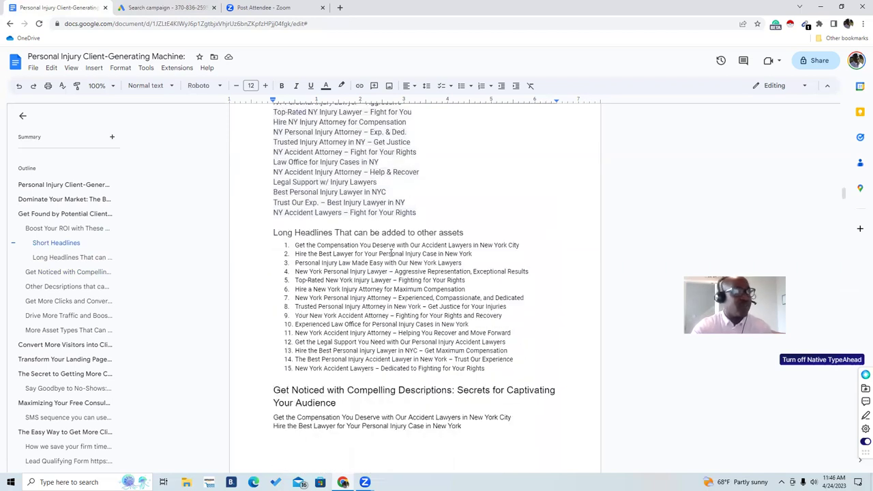
{"action": "scroll", "coordinate": [391, 253], "scroll_direction": "down", "scroll_amount": 4}
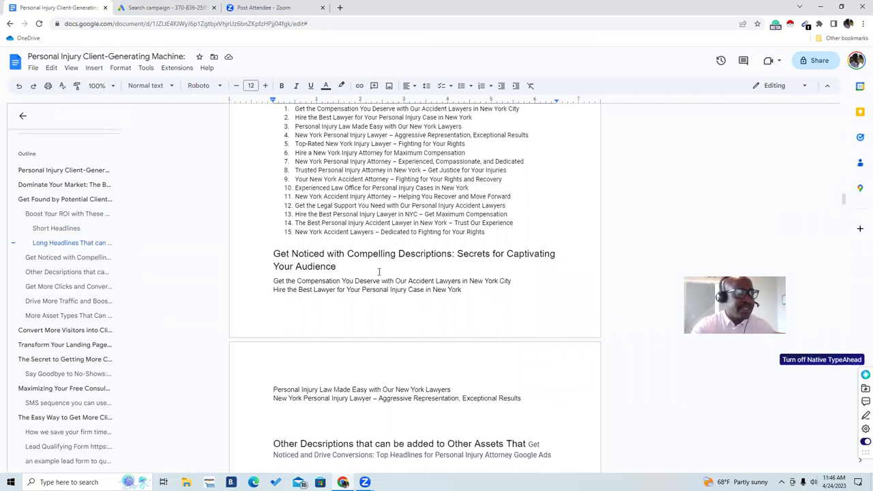
{"action": "scroll", "coordinate": [379, 272], "scroll_direction": "down", "scroll_amount": 4}
{"action": "scroll", "coordinate": [379, 272], "scroll_direction": "down", "scroll_amount": 1}
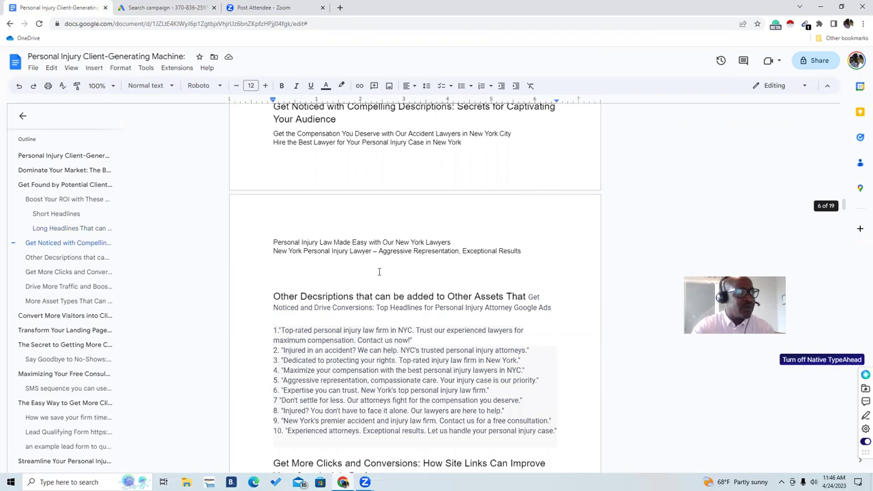
Examine the suggested site links and the callouts under "Drive More Traffic and Boost Conversions with the Right Callouts"
{"action": "scroll", "coordinate": [379, 271], "scroll_direction": "down", "scroll_amount": 4}
{"action": "scroll", "coordinate": [437, 277], "scroll_direction": "down", "scroll_amount": 2}
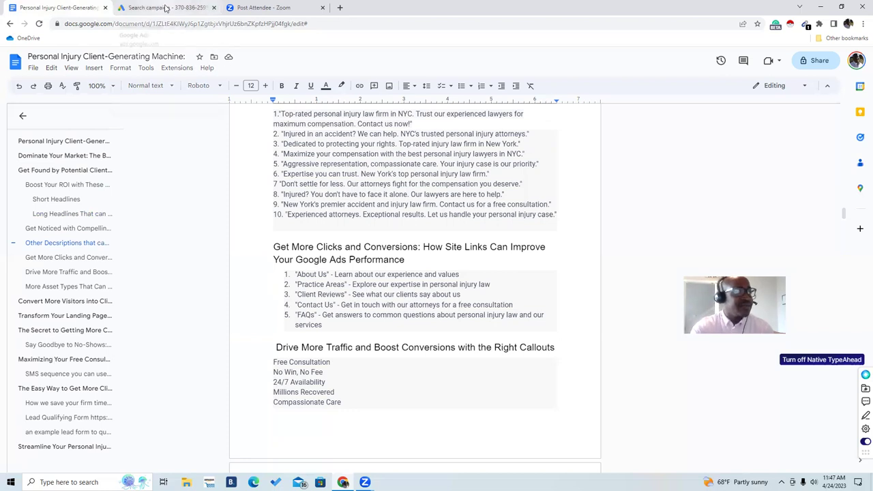
{"action": "mouse_move", "coordinate": [165, 8]}
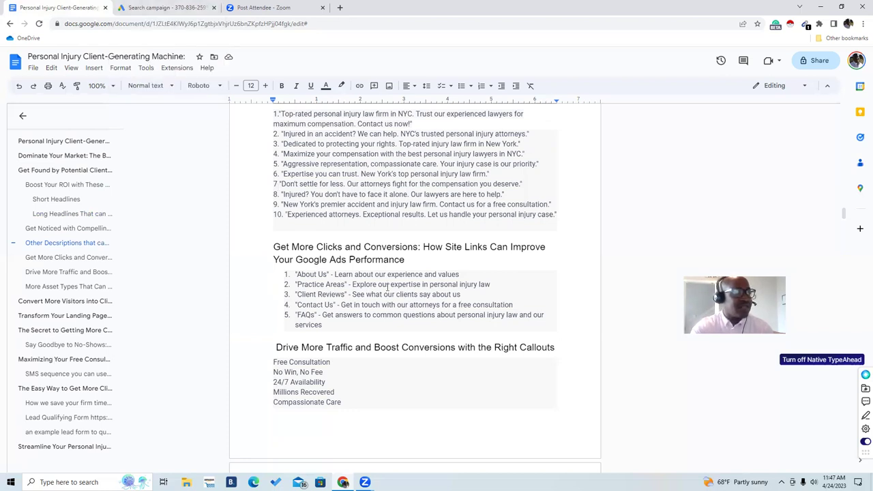
{"action": "scroll", "coordinate": [320, 240], "scroll_direction": "down", "scroll_amount": 3}
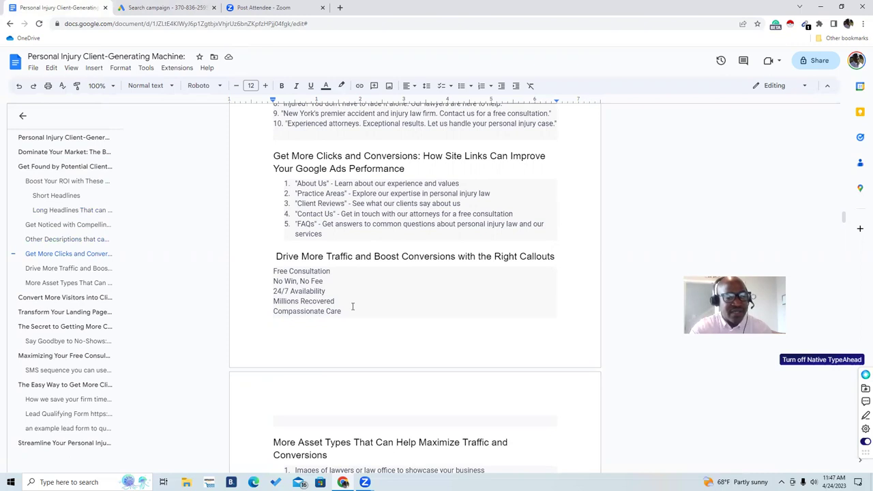
{"action": "scroll", "coordinate": [351, 305], "scroll_direction": "down", "scroll_amount": 3}
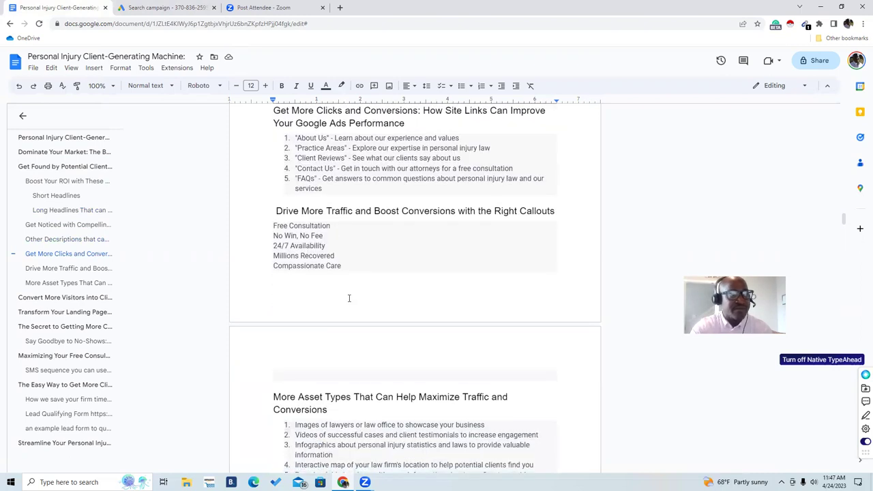
Switch to the Google Ads campaign draft and review the ad's headlines and descriptions alongside the preview
{"action": "left_click", "coordinate": [154, 6]}
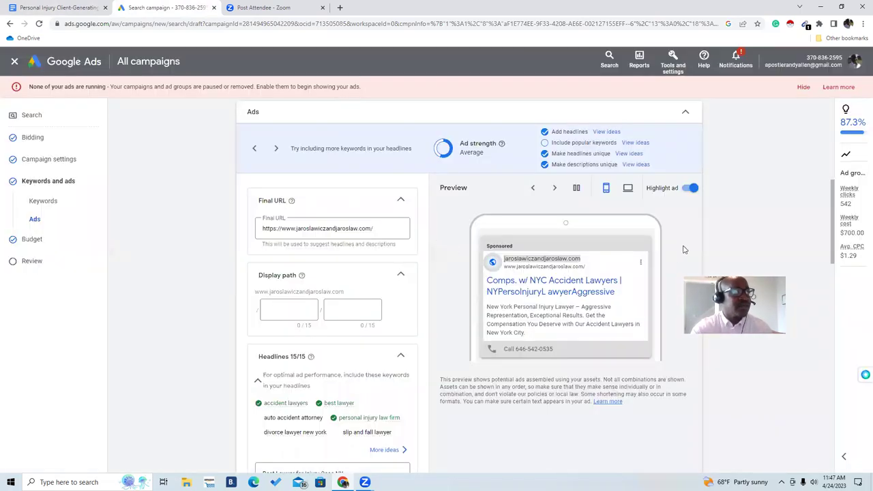
{"action": "scroll", "coordinate": [687, 244], "scroll_direction": "down", "scroll_amount": 1}
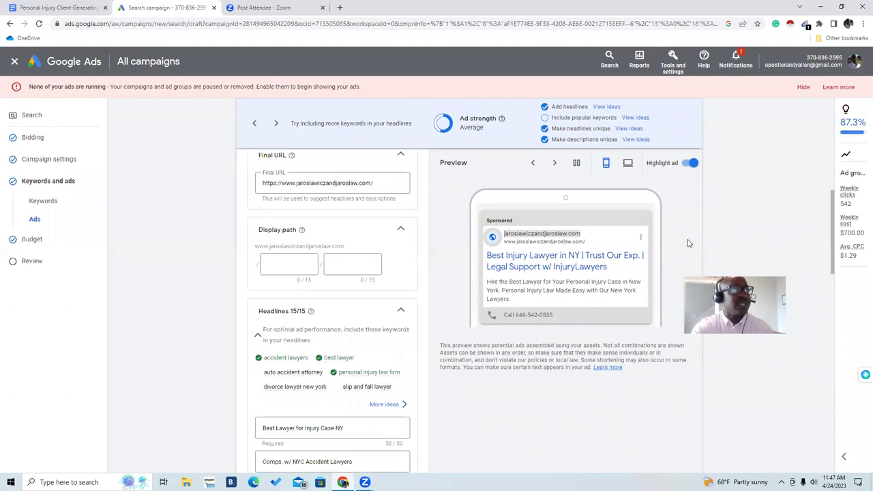
{"action": "scroll", "coordinate": [676, 255], "scroll_direction": "down", "scroll_amount": 3}
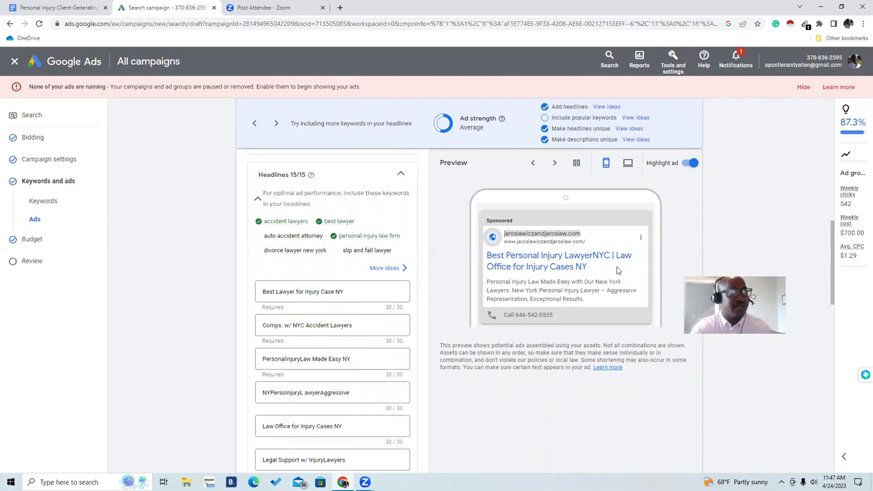
{"action": "scroll", "coordinate": [654, 263], "scroll_direction": "down", "scroll_amount": 1}
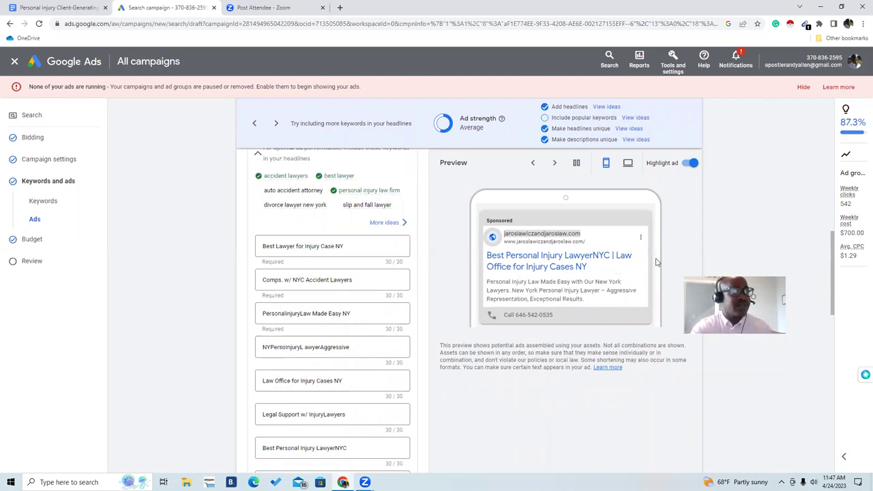
{"action": "scroll", "coordinate": [671, 261], "scroll_direction": "down", "scroll_amount": 9}
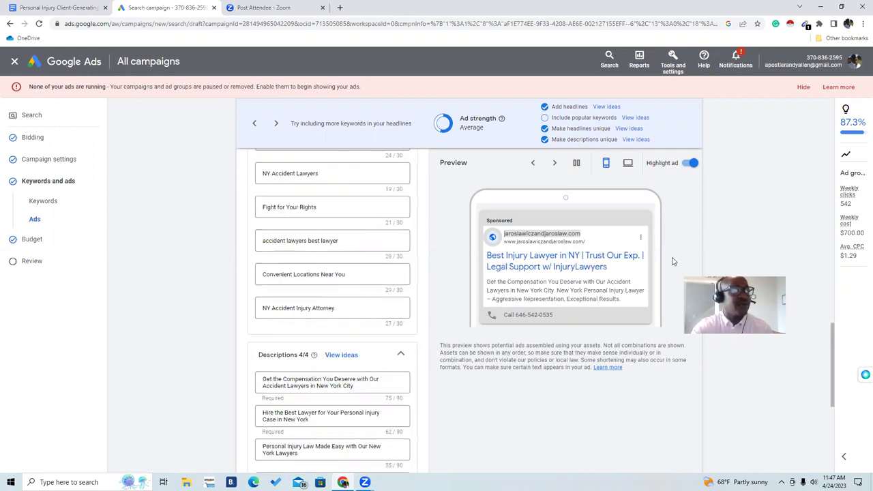
{"action": "scroll", "coordinate": [545, 310], "scroll_direction": "down", "scroll_amount": 2}
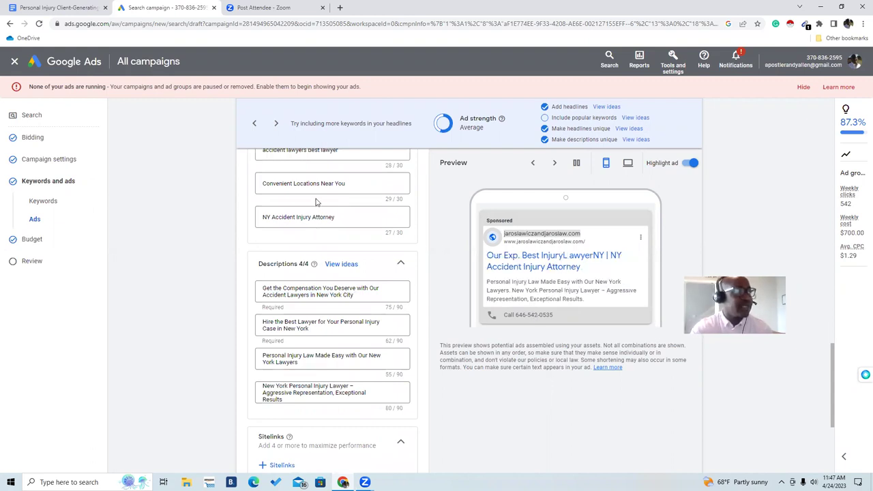
Go back to the draft's first headline and recheck the entries down to the four descriptions
{"action": "scroll", "coordinate": [316, 202], "scroll_direction": "up", "scroll_amount": 2}
{"action": "scroll", "coordinate": [316, 201], "scroll_direction": "up", "scroll_amount": 3}
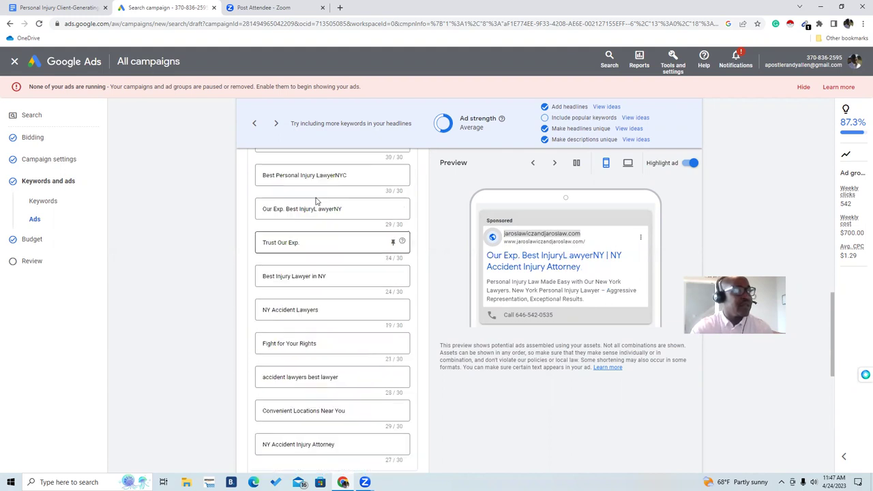
{"action": "scroll", "coordinate": [315, 201], "scroll_direction": "up", "scroll_amount": 5}
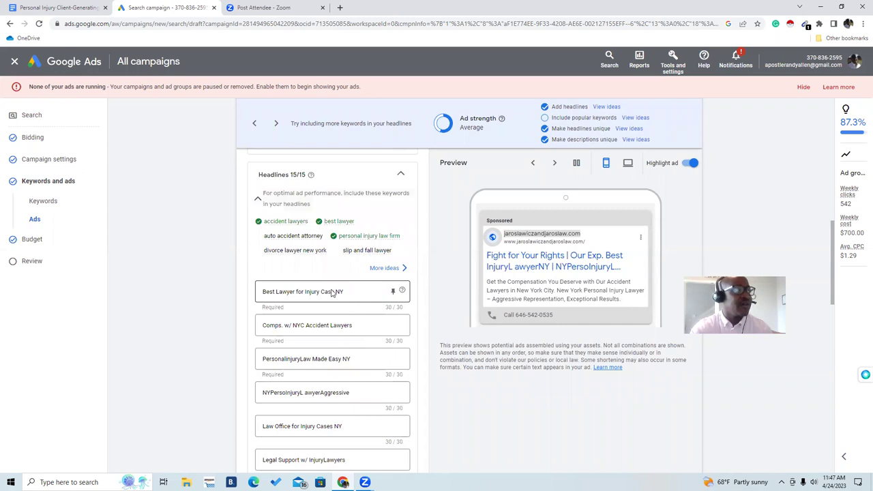
{"action": "scroll", "coordinate": [332, 293], "scroll_direction": "down", "scroll_amount": 3}
{"action": "scroll", "coordinate": [332, 293], "scroll_direction": "down", "scroll_amount": 4}
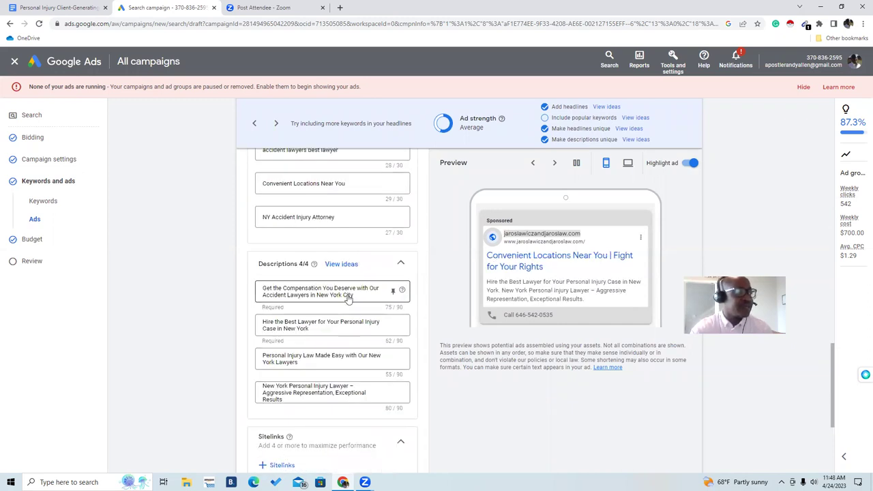
Examine the Sitelinks, Callouts and More asset types sections and the ad improvement suggestions in the campaign draft
{"action": "scroll", "coordinate": [349, 298], "scroll_direction": "down", "scroll_amount": 2}
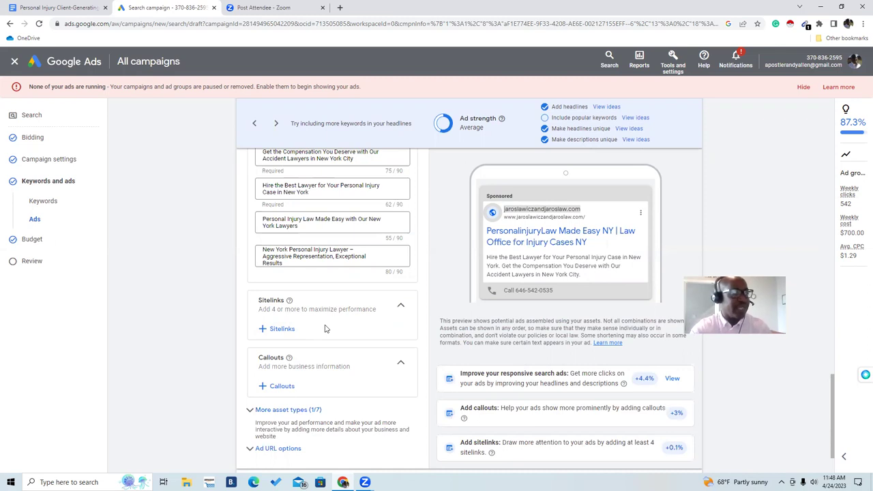
{"action": "scroll", "coordinate": [325, 329], "scroll_direction": "down", "scroll_amount": 1}
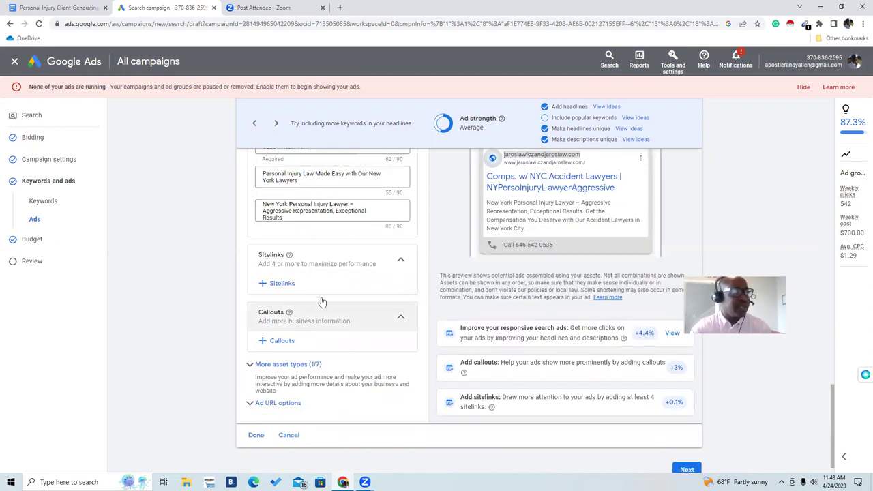
{"action": "scroll", "coordinate": [330, 336], "scroll_direction": "down", "scroll_amount": 1}
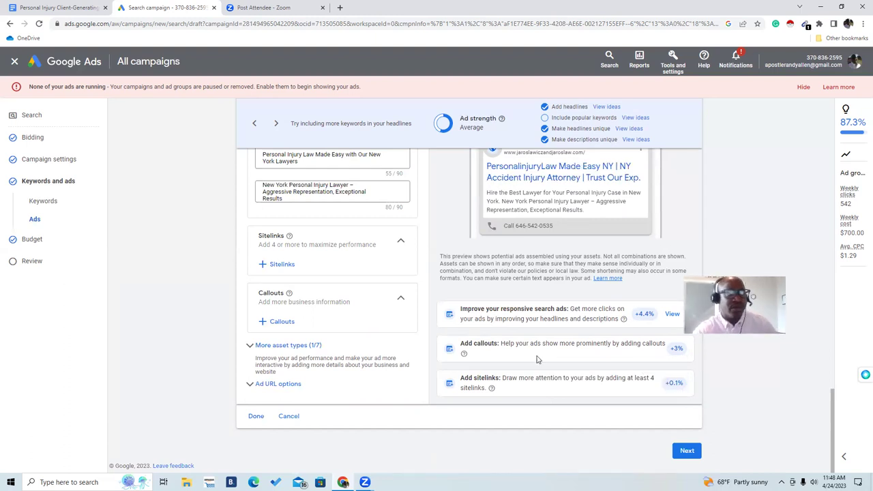
Return to the strategy document in Google Docs and read the callouts and "More Asset Types That Can Help Maximize Traffic and Conversions"
{"action": "left_click", "coordinate": [85, 7]}
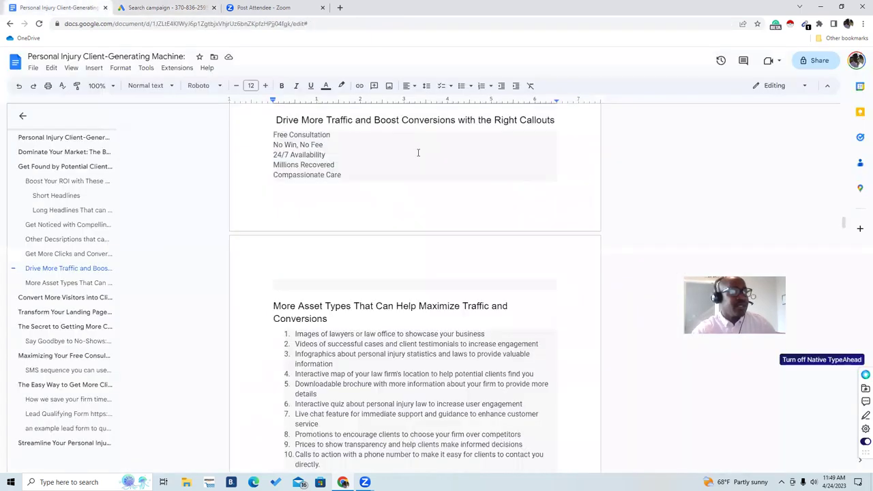
{"action": "scroll", "coordinate": [362, 196], "scroll_direction": "down", "scroll_amount": 2}
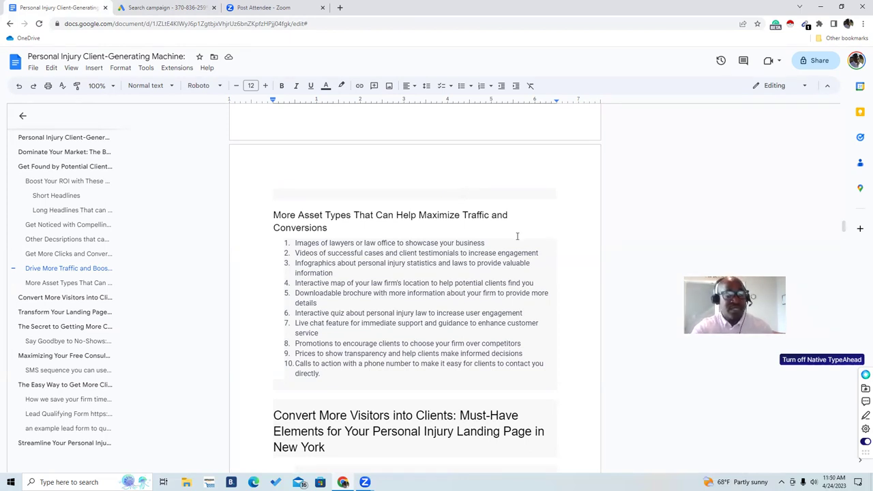
{"action": "scroll", "coordinate": [517, 236], "scroll_direction": "down", "scroll_amount": 1}
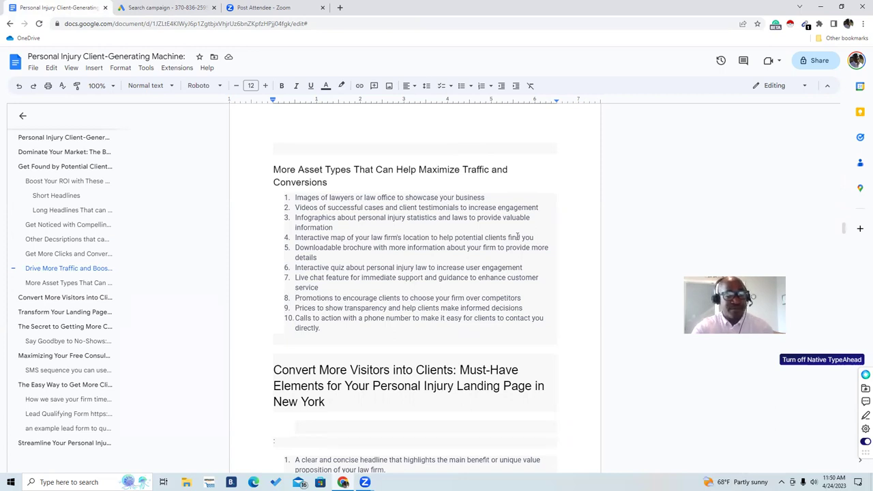
Read the remaining asset types and the ten must-have elements for a New York personal injury landing page
{"action": "scroll", "coordinate": [517, 236], "scroll_direction": "down", "scroll_amount": 1}
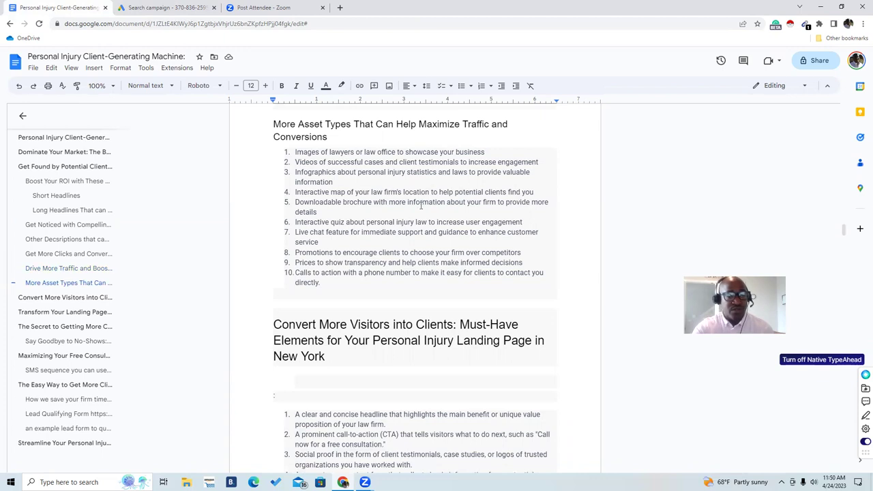
{"action": "scroll", "coordinate": [413, 203], "scroll_direction": "down", "scroll_amount": 2}
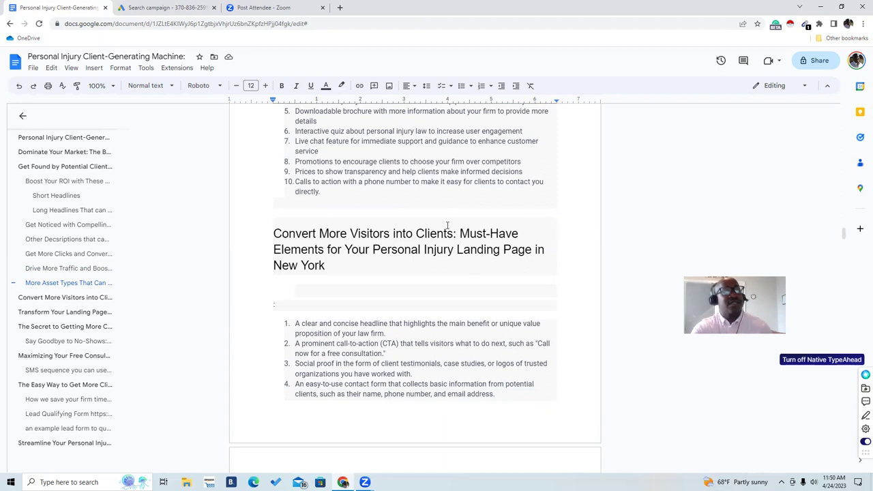
{"action": "scroll", "coordinate": [447, 225], "scroll_direction": "down", "scroll_amount": 1}
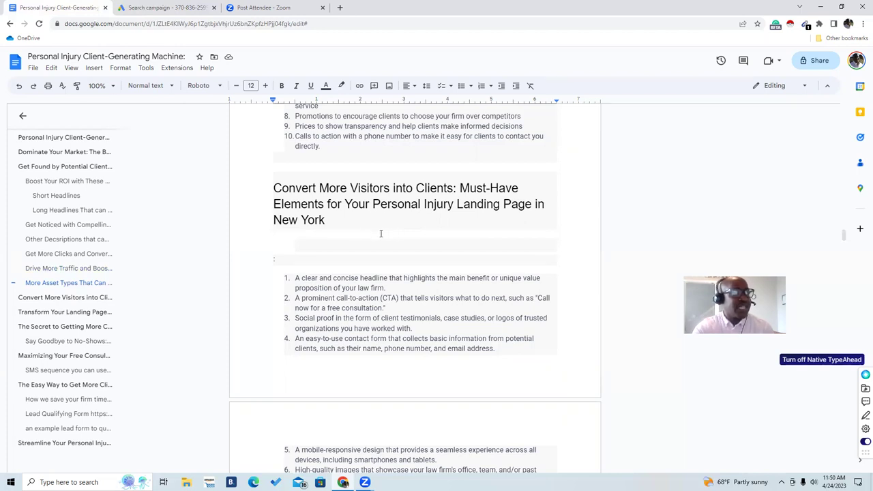
{"action": "scroll", "coordinate": [380, 234], "scroll_direction": "down", "scroll_amount": 3}
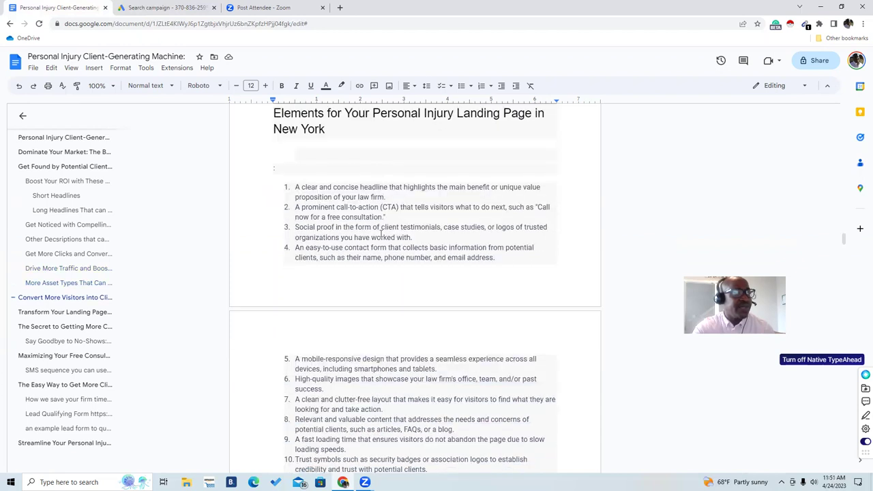
{"action": "scroll", "coordinate": [380, 233], "scroll_direction": "down", "scroll_amount": 2}
{"action": "scroll", "coordinate": [380, 233], "scroll_direction": "up", "scroll_amount": 2}
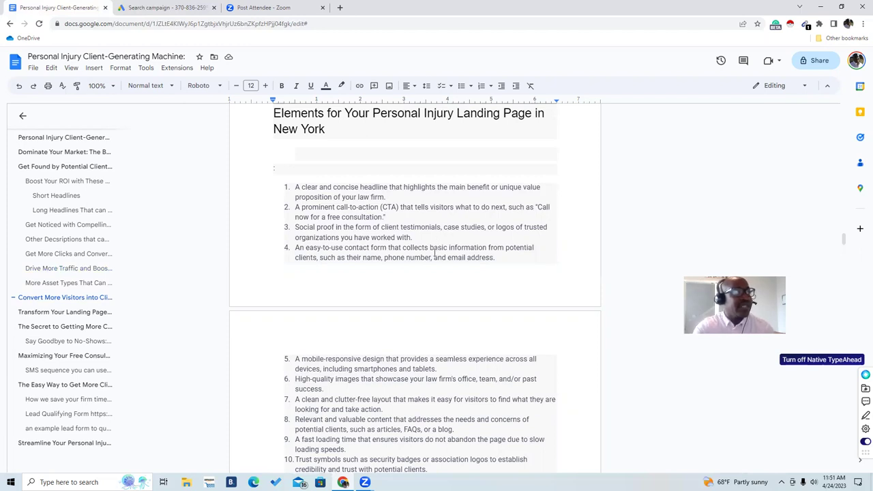
{"action": "scroll", "coordinate": [434, 252], "scroll_direction": "down", "scroll_amount": 1}
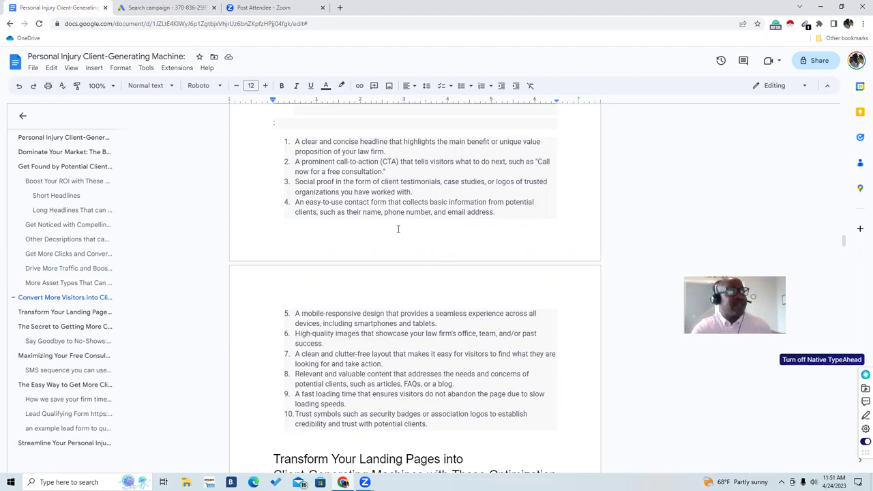
{"action": "scroll", "coordinate": [398, 229], "scroll_direction": "down", "scroll_amount": 1}
{"action": "scroll", "coordinate": [398, 222], "scroll_direction": "down", "scroll_amount": 1}
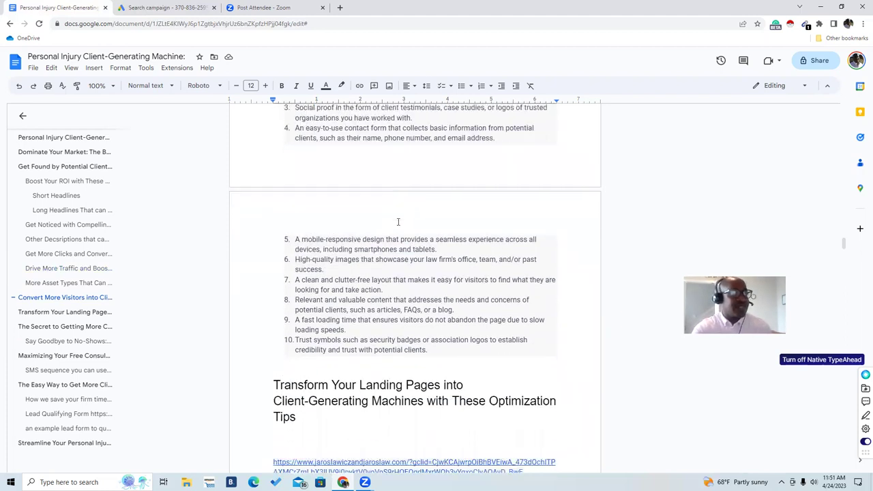
{"action": "scroll", "coordinate": [398, 222], "scroll_direction": "down", "scroll_amount": 3}
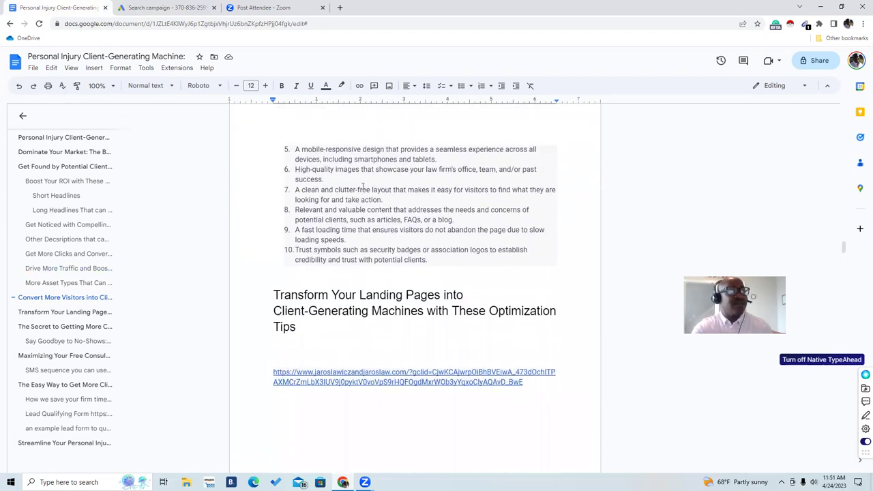
{"action": "scroll", "coordinate": [362, 186], "scroll_direction": "up", "scroll_amount": 1}
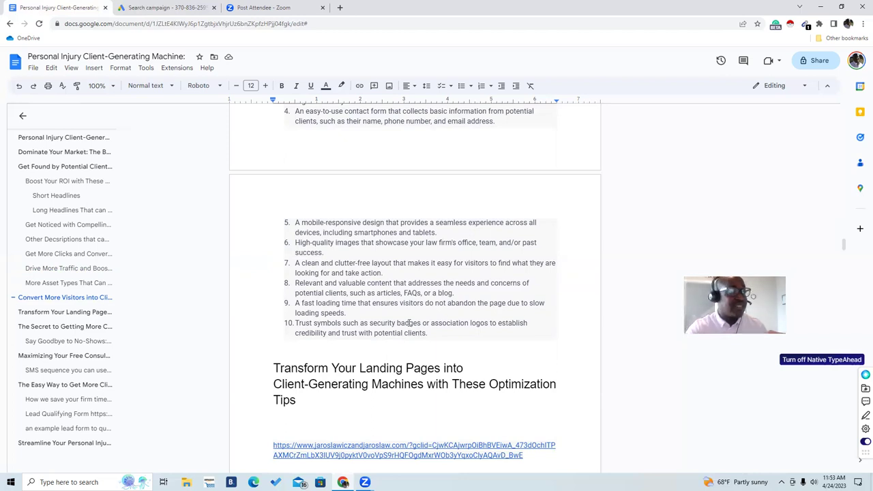
{"action": "scroll", "coordinate": [383, 318], "scroll_direction": "down", "scroll_amount": 2}
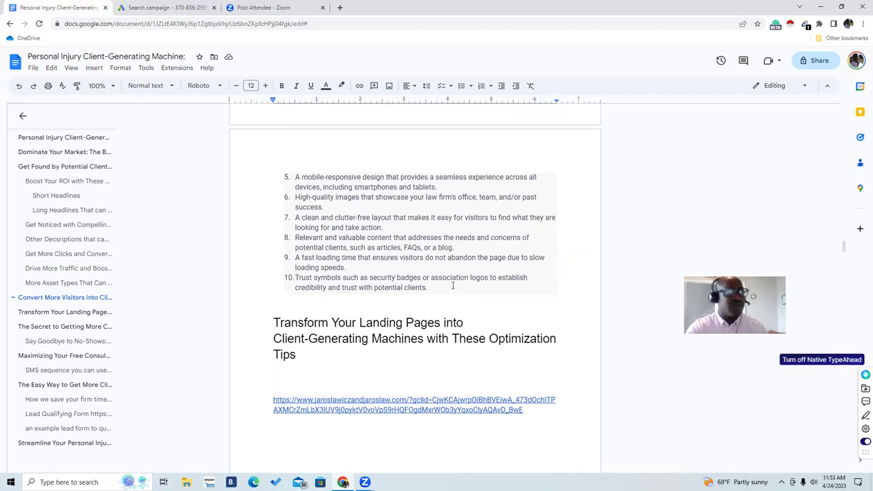
Examine the landing page optimization section and its example screenshots showing the "OVER $1 BILLION" banner and free consultation form
{"action": "scroll", "coordinate": [457, 283], "scroll_direction": "down", "scroll_amount": 4}
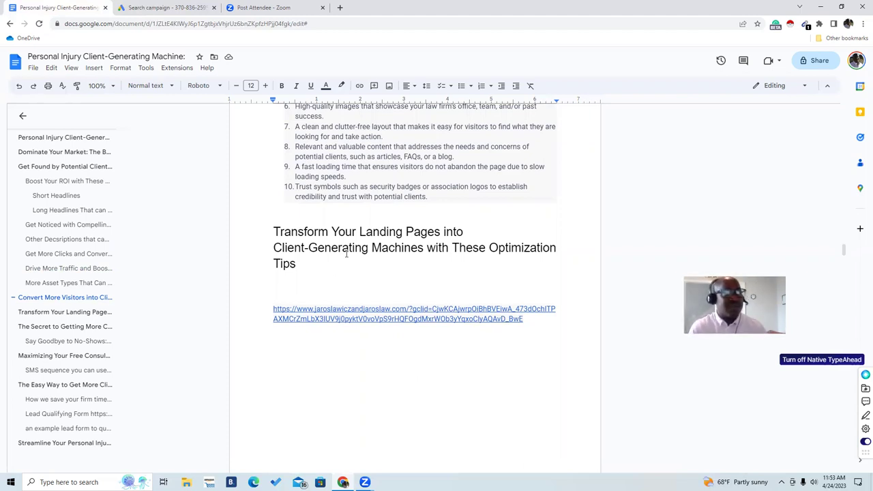
{"action": "scroll", "coordinate": [347, 254], "scroll_direction": "down", "scroll_amount": 2}
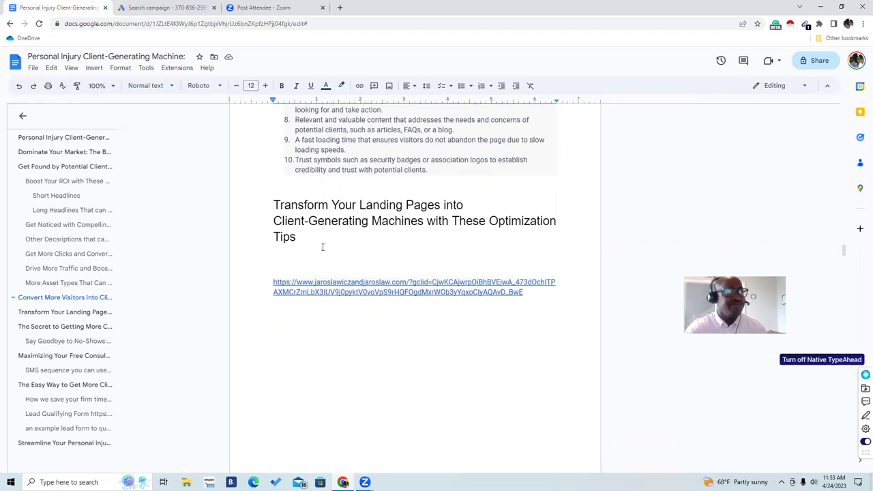
{"action": "scroll", "coordinate": [343, 255], "scroll_direction": "down", "scroll_amount": 3}
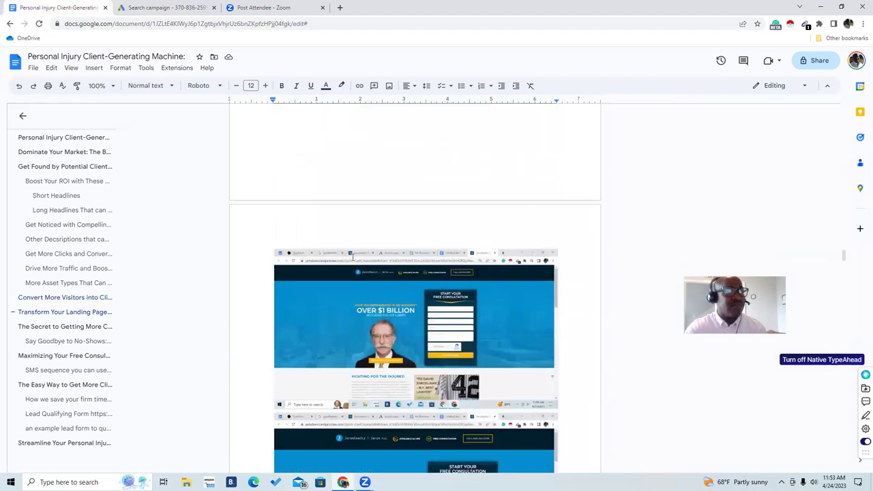
{"action": "scroll", "coordinate": [353, 256], "scroll_direction": "down", "scroll_amount": 1}
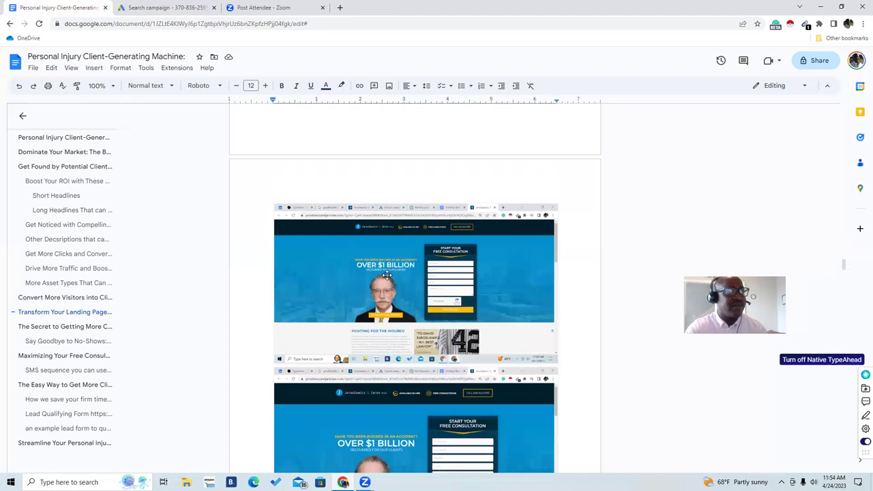
{"action": "left_click", "coordinate": [387, 274]}
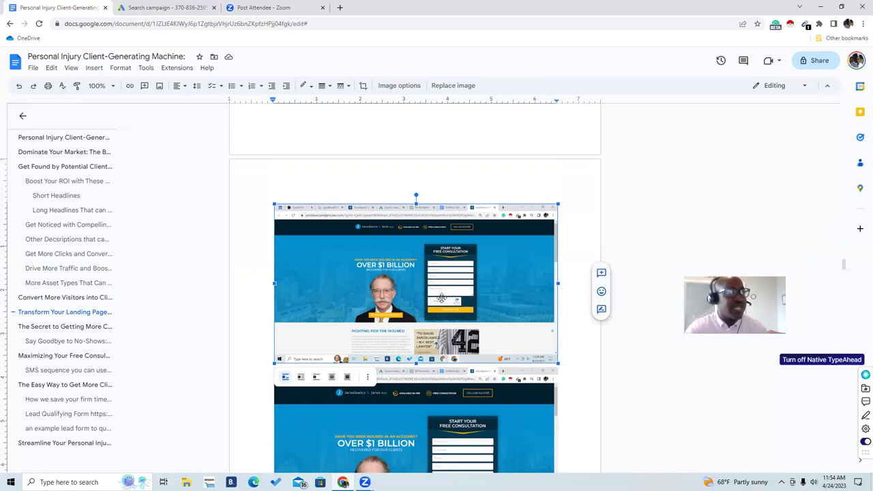
{"action": "scroll", "coordinate": [438, 297], "scroll_direction": "down", "scroll_amount": 1}
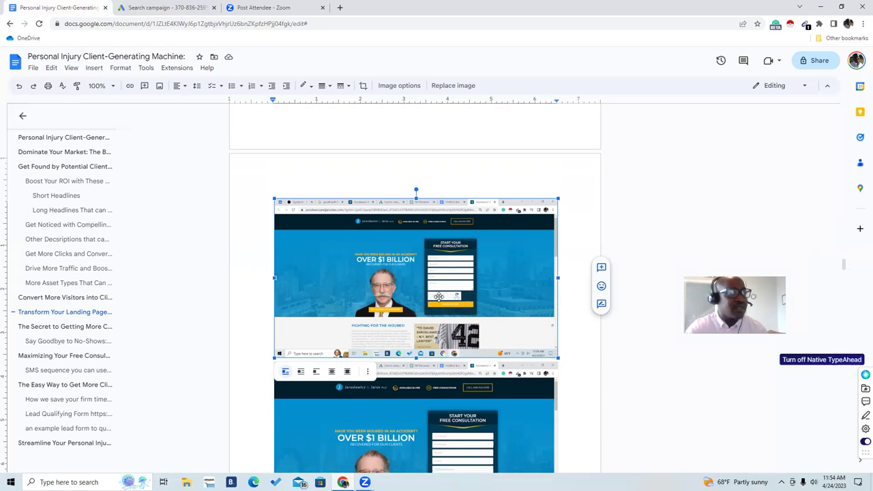
{"action": "scroll", "coordinate": [438, 296], "scroll_direction": "down", "scroll_amount": 3}
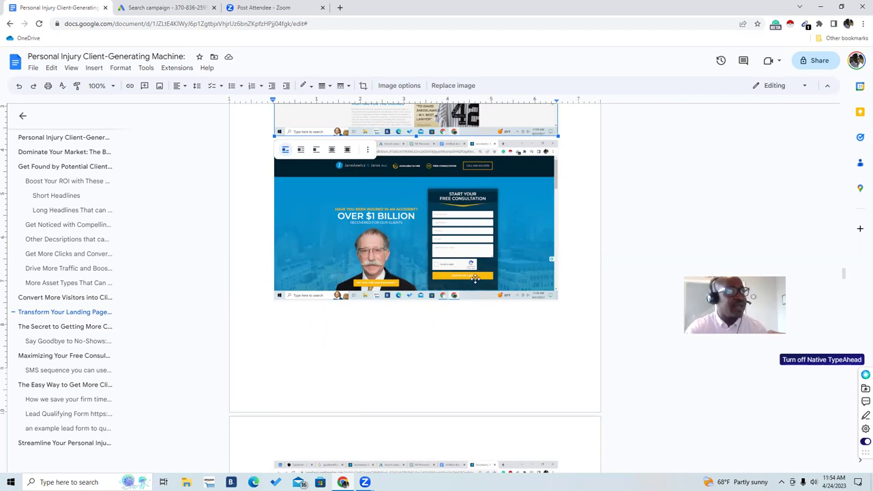
{"action": "scroll", "coordinate": [475, 278], "scroll_direction": "down", "scroll_amount": 5}
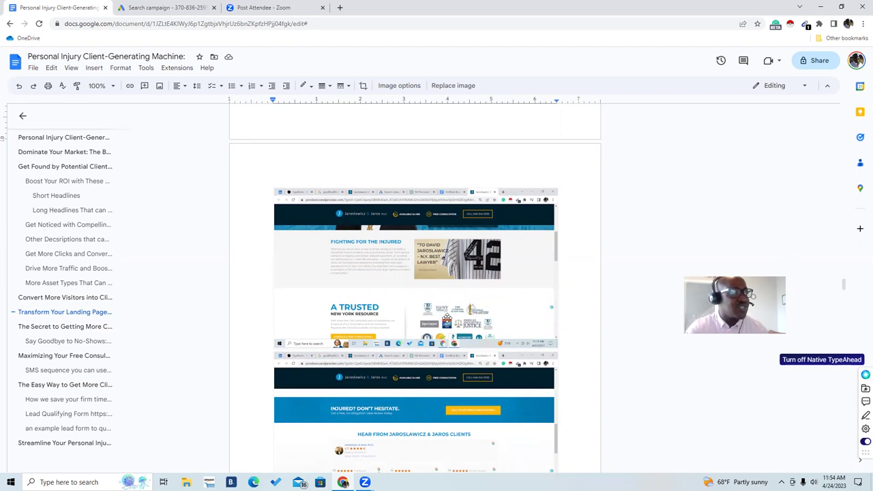
{"action": "scroll", "coordinate": [470, 315], "scroll_direction": "down", "scroll_amount": 1}
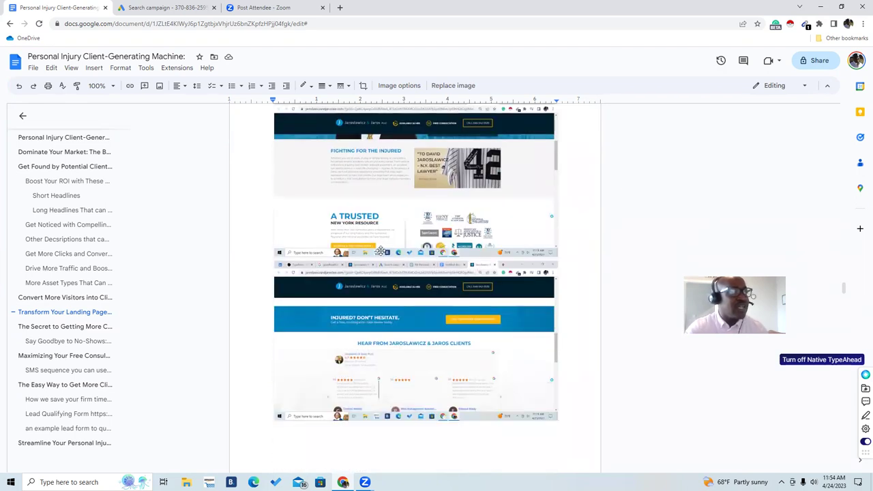
{"action": "scroll", "coordinate": [379, 247], "scroll_direction": "up", "scroll_amount": 3}
{"action": "scroll", "coordinate": [379, 247], "scroll_direction": "down", "scroll_amount": 6}
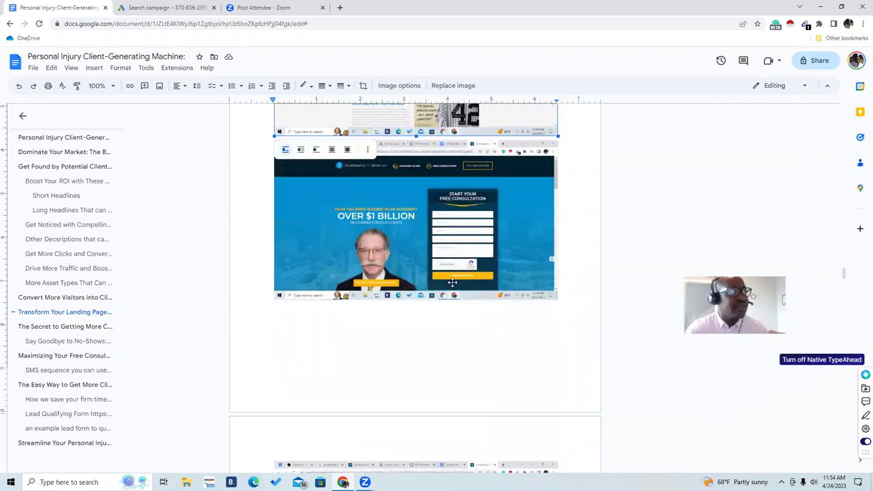
Review the other example landing page screenshots, covering the trust badges, client reviews, closing contact form and office details
{"action": "scroll", "coordinate": [457, 281], "scroll_direction": "down", "scroll_amount": 1}
{"action": "scroll", "coordinate": [459, 281], "scroll_direction": "down", "scroll_amount": 5}
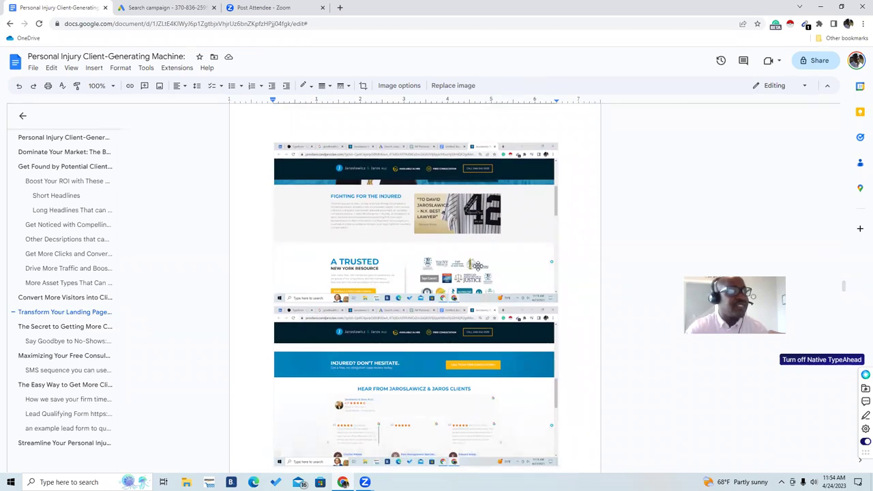
{"action": "scroll", "coordinate": [421, 301], "scroll_direction": "down", "scroll_amount": 3}
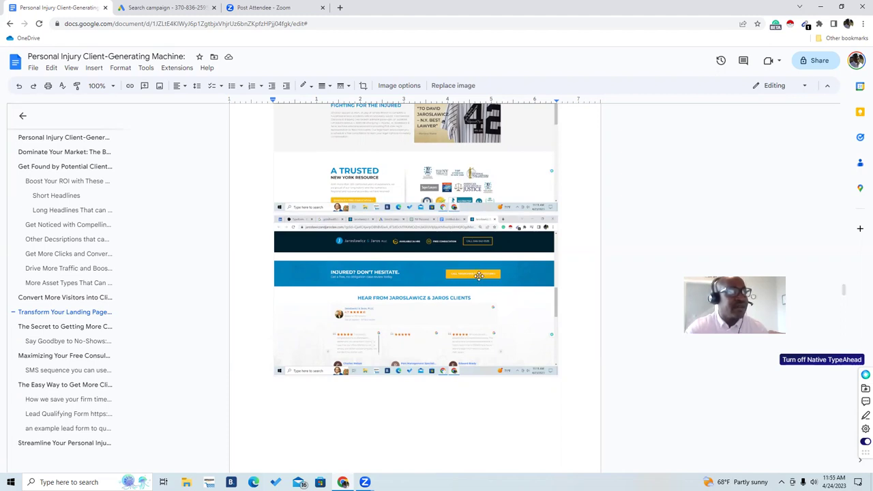
{"action": "scroll", "coordinate": [479, 275], "scroll_direction": "down", "scroll_amount": 1}
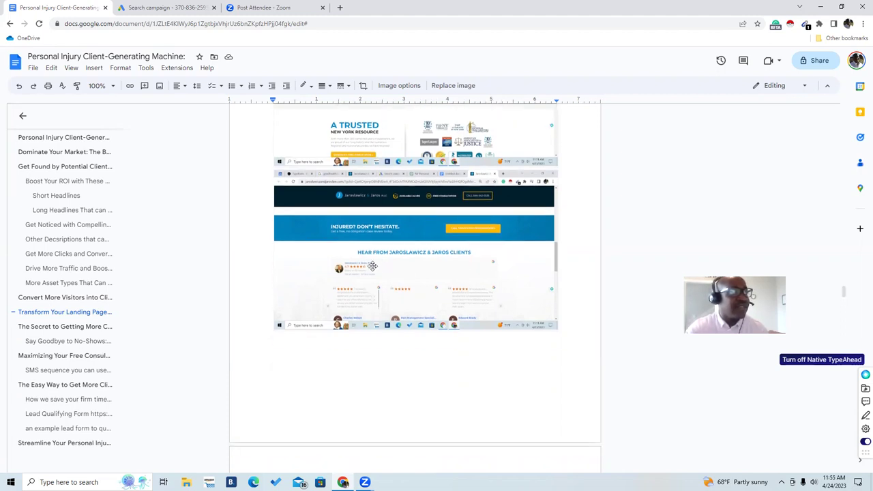
{"action": "scroll", "coordinate": [439, 276], "scroll_direction": "down", "scroll_amount": 4}
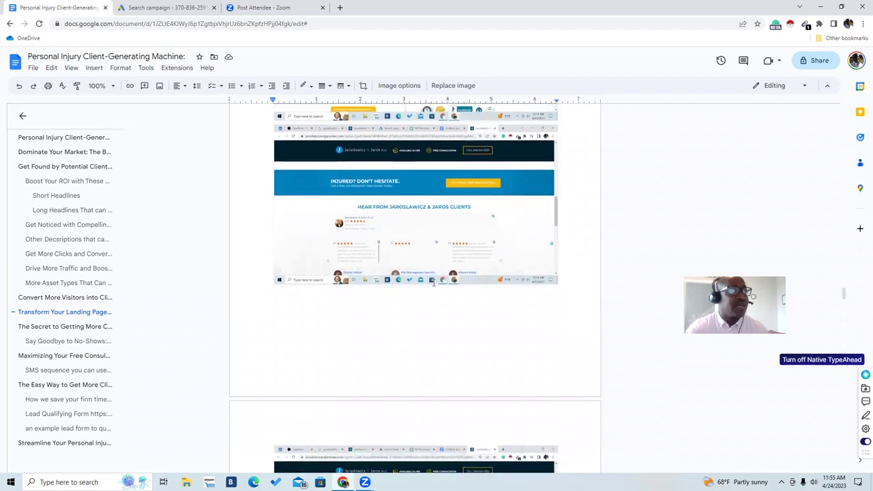
{"action": "scroll", "coordinate": [433, 282], "scroll_direction": "down", "scroll_amount": 2}
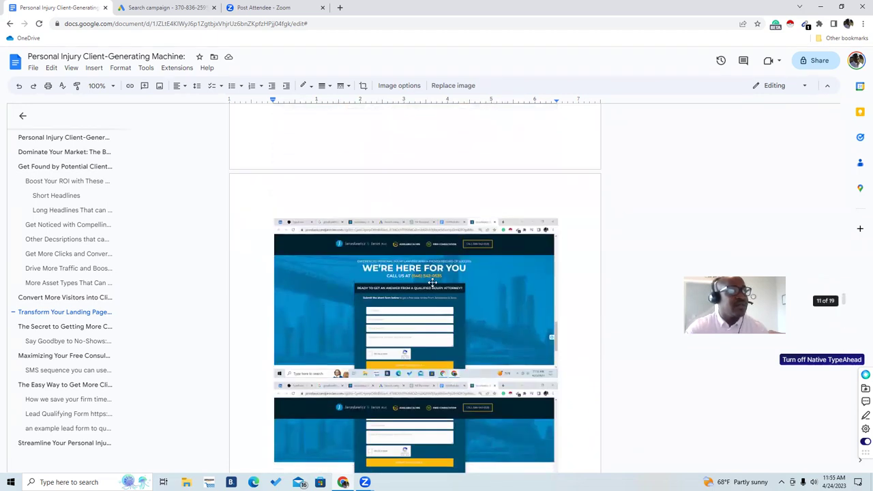
{"action": "scroll", "coordinate": [434, 289], "scroll_direction": "down", "scroll_amount": 1}
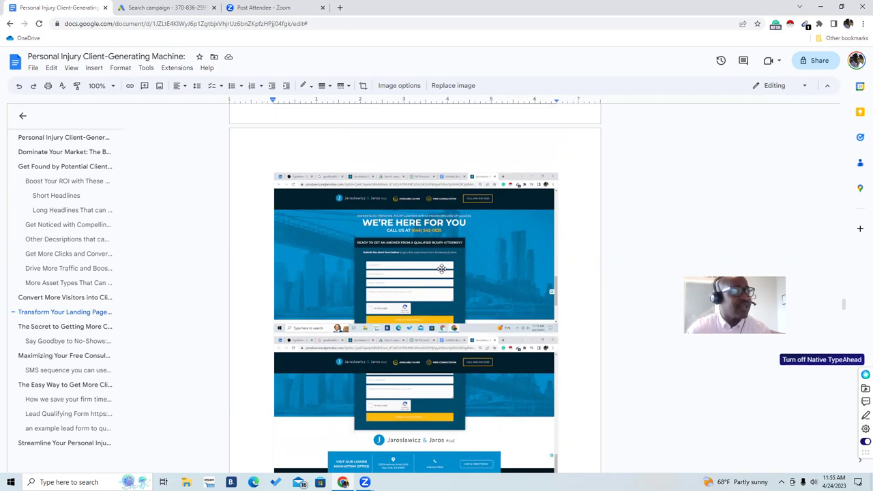
{"action": "scroll", "coordinate": [433, 312], "scroll_direction": "down", "scroll_amount": 4}
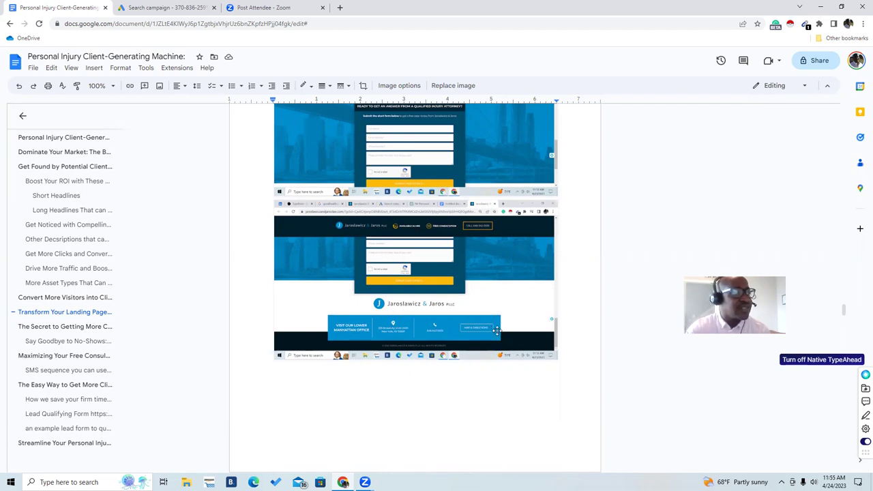
{"action": "scroll", "coordinate": [483, 330], "scroll_direction": "down", "scroll_amount": 5}
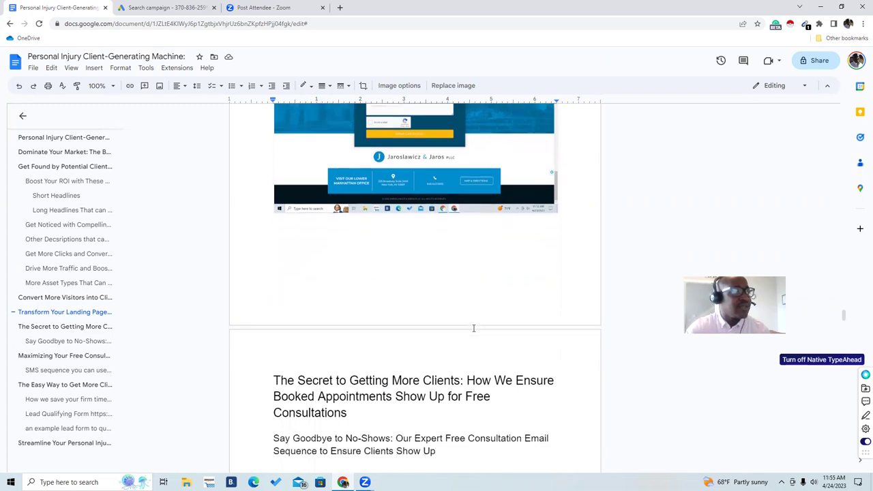
Read the section on getting booked consultations to show up, including the "Email #1: Confirmation Email" template, and recheck the preceding screenshots
{"action": "scroll", "coordinate": [473, 329], "scroll_direction": "down", "scroll_amount": 3}
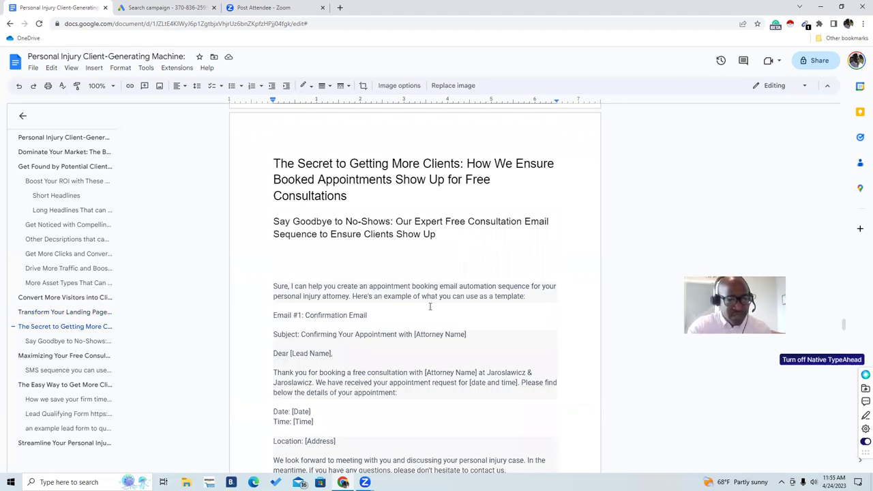
{"action": "scroll", "coordinate": [430, 307], "scroll_direction": "down", "scroll_amount": 1}
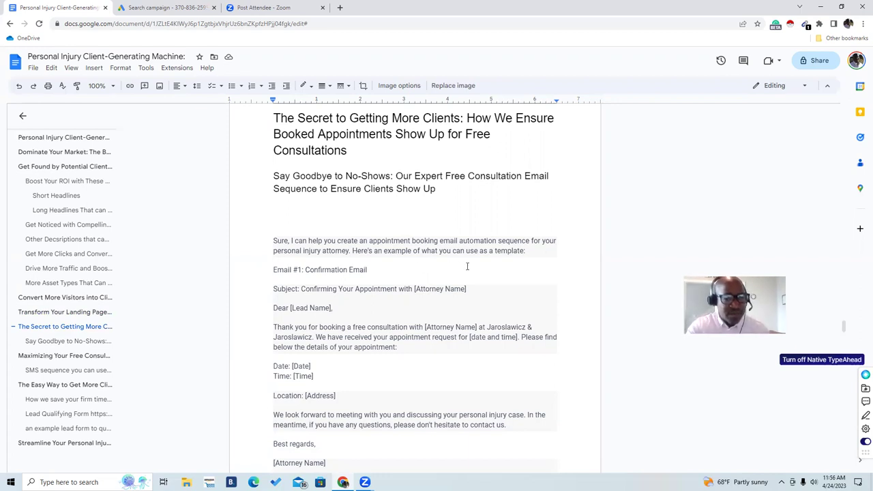
{"action": "scroll", "coordinate": [467, 266], "scroll_direction": "down", "scroll_amount": 1}
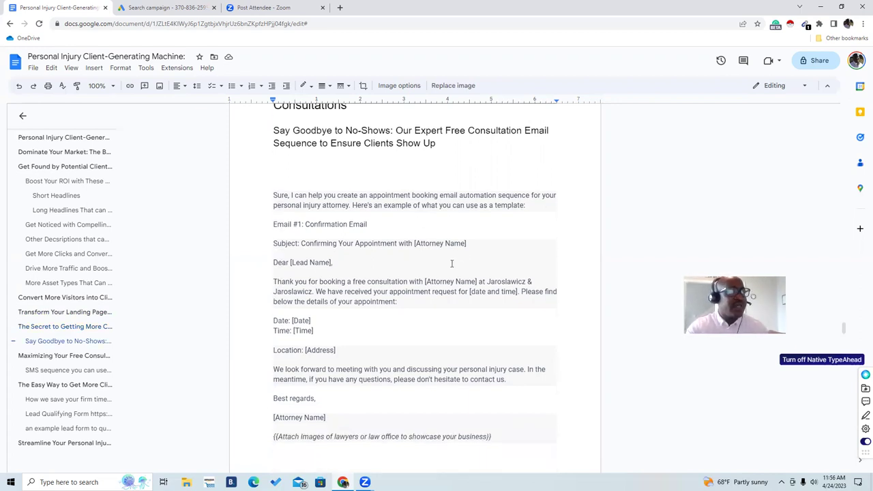
{"action": "scroll", "coordinate": [451, 263], "scroll_direction": "up", "scroll_amount": 4}
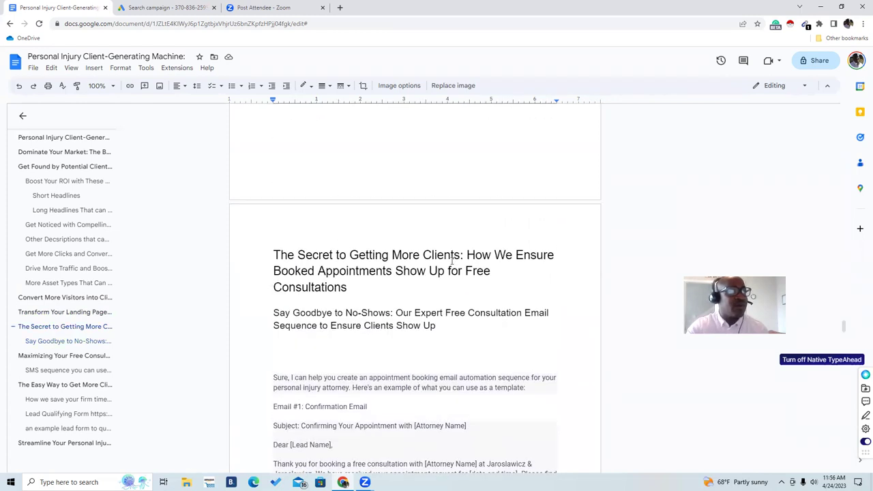
{"action": "scroll", "coordinate": [452, 261], "scroll_direction": "up", "scroll_amount": 10}
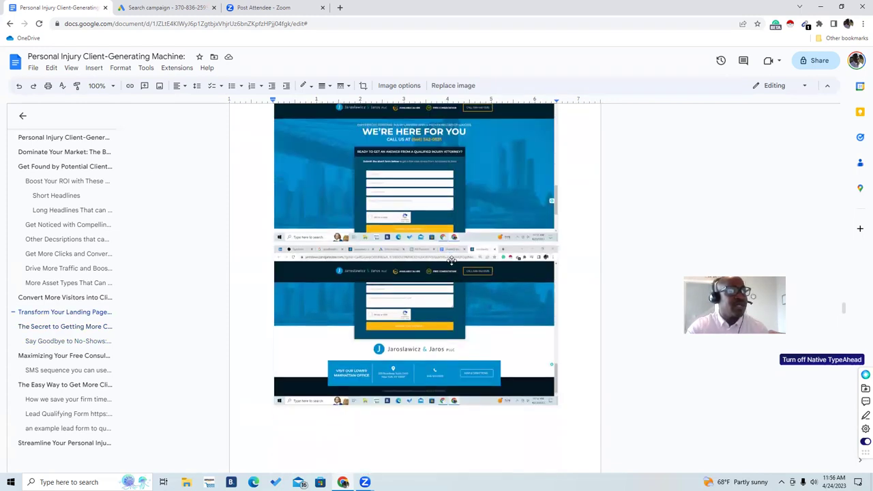
{"action": "scroll", "coordinate": [451, 261], "scroll_direction": "down", "scroll_amount": 5}
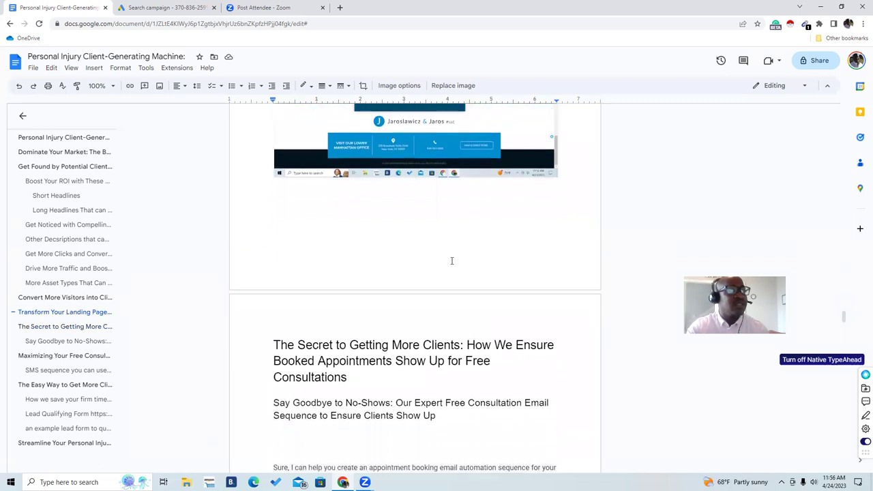
{"action": "scroll", "coordinate": [451, 260], "scroll_direction": "down", "scroll_amount": 2}
{"action": "scroll", "coordinate": [452, 262], "scroll_direction": "down", "scroll_amount": 3}
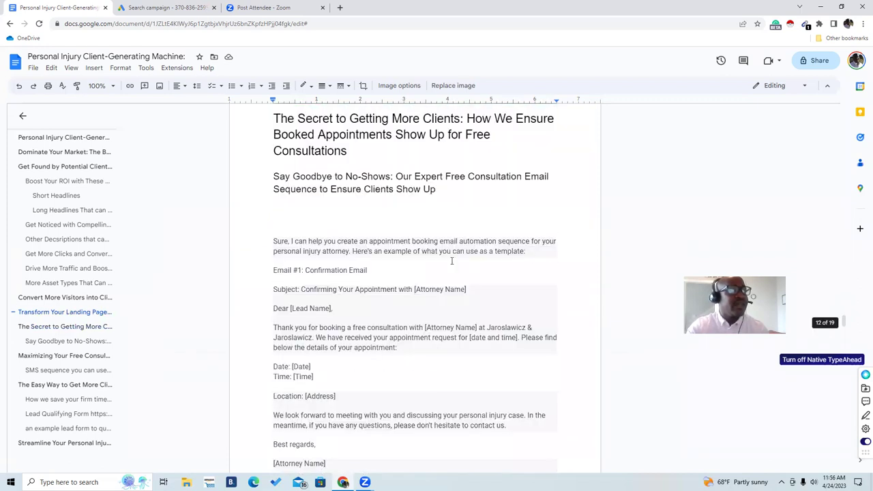
Read the "Email #1: Confirmation Email" and "Email #2: 1 Day Reminder" templates, including their notes on attaching lawyer images and testimonial videos
{"action": "scroll", "coordinate": [451, 261], "scroll_direction": "down", "scroll_amount": 2}
{"action": "scroll", "coordinate": [452, 261], "scroll_direction": "down", "scroll_amount": 2}
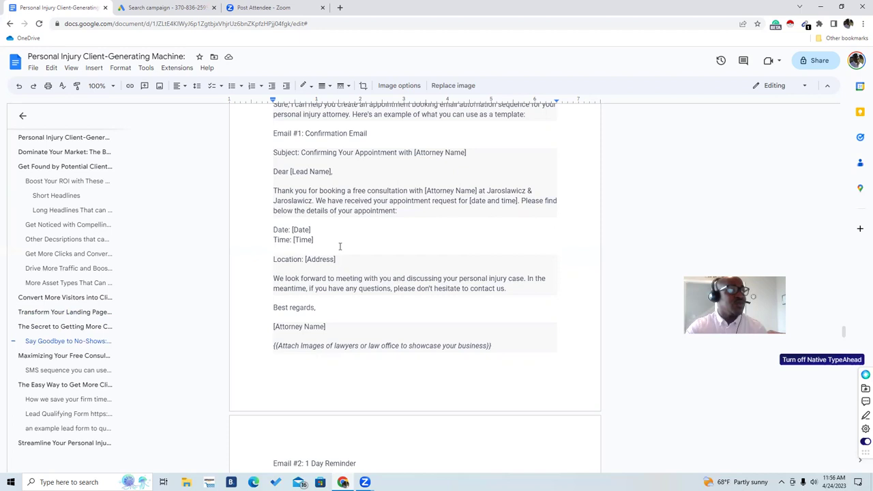
{"action": "scroll", "coordinate": [308, 259], "scroll_direction": "down", "scroll_amount": 1}
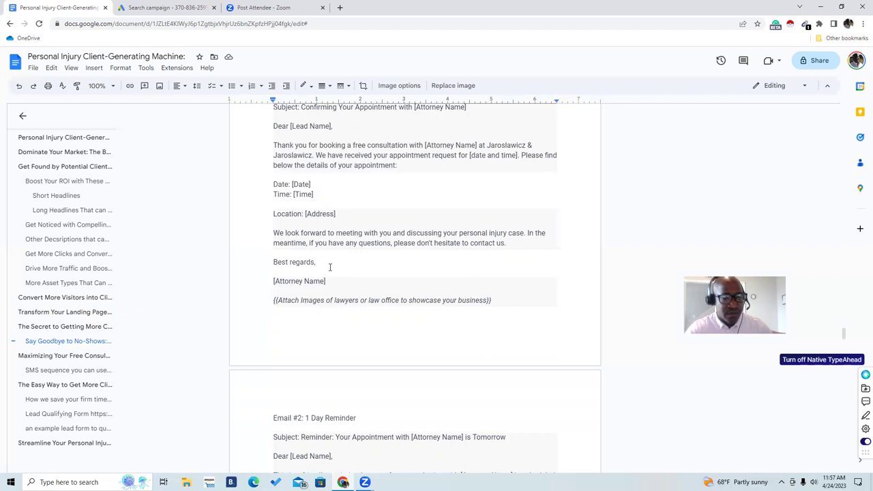
{"action": "scroll", "coordinate": [329, 267], "scroll_direction": "down", "scroll_amount": 1}
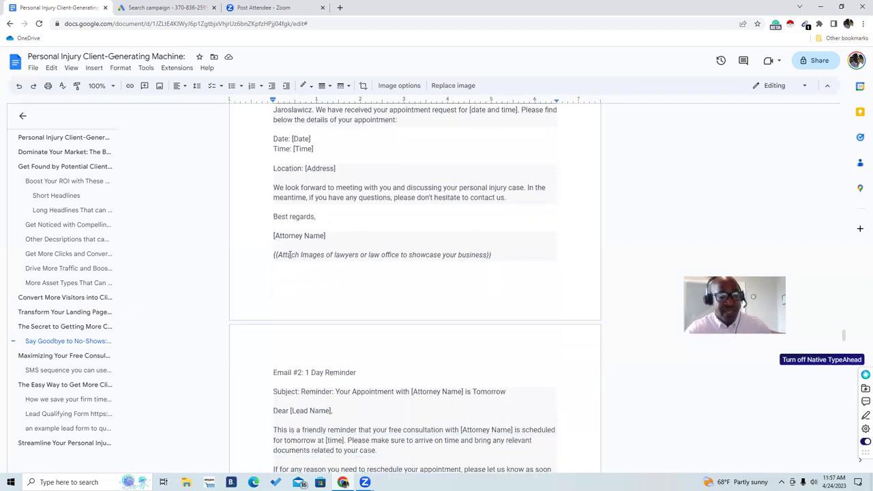
{"action": "left_click_drag", "start_coordinate": [276, 257], "coordinate": [425, 275]}
{"action": "left_click", "coordinate": [425, 274]}
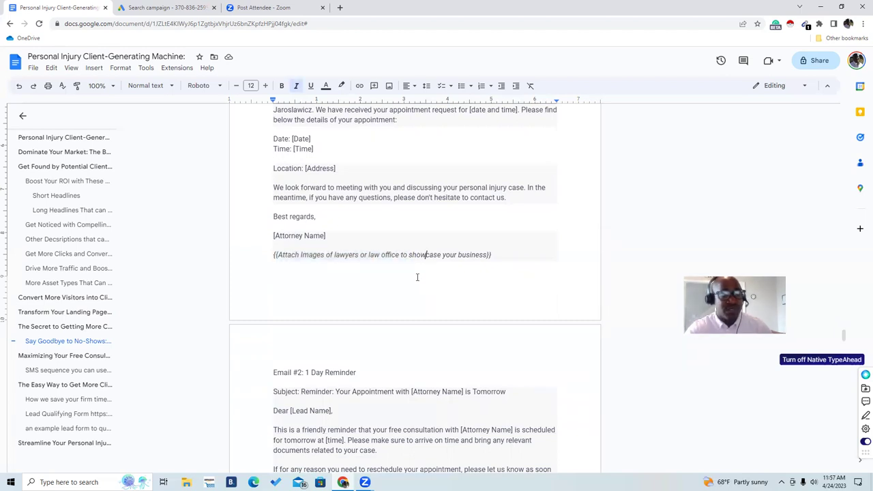
{"action": "scroll", "coordinate": [417, 277], "scroll_direction": "down", "scroll_amount": 3}
{"action": "scroll", "coordinate": [417, 277], "scroll_direction": "down", "scroll_amount": 3}
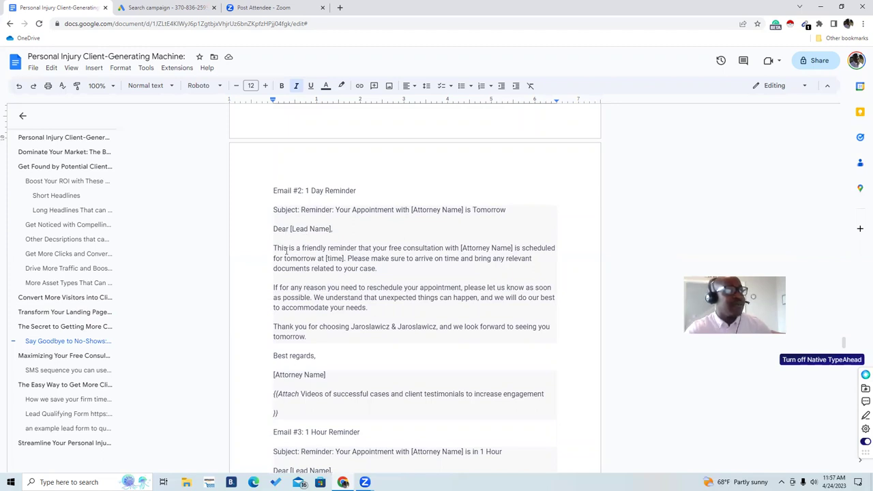
{"action": "scroll", "coordinate": [286, 250], "scroll_direction": "down", "scroll_amount": 1}
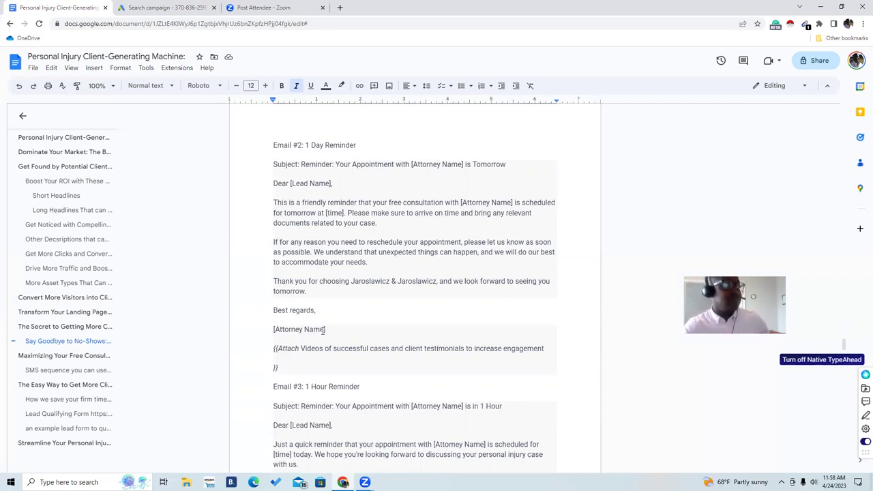
{"action": "scroll", "coordinate": [322, 329], "scroll_direction": "down", "scroll_amount": 1}
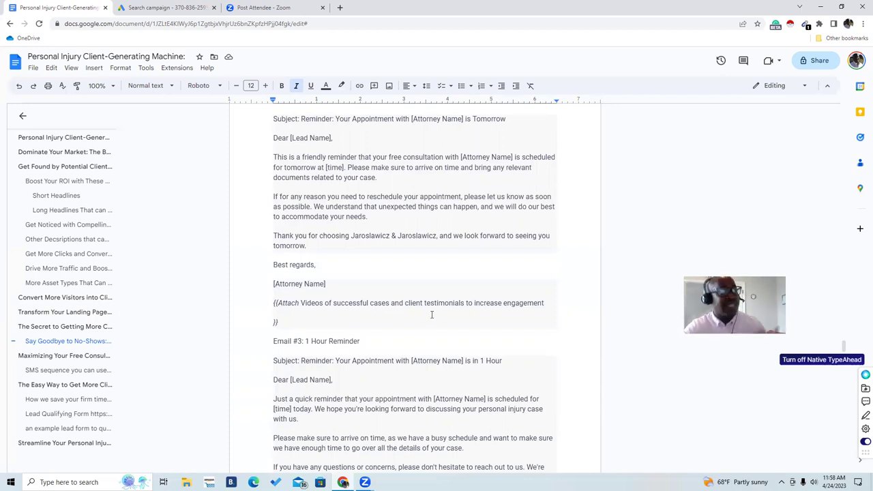
Read the "Email #3: 1 Hour Reminder" and "Email #4: 10 Minute Reminder" templates with their FAQ and infographic attachment notes
{"action": "scroll", "coordinate": [424, 312], "scroll_direction": "down", "scroll_amount": 2}
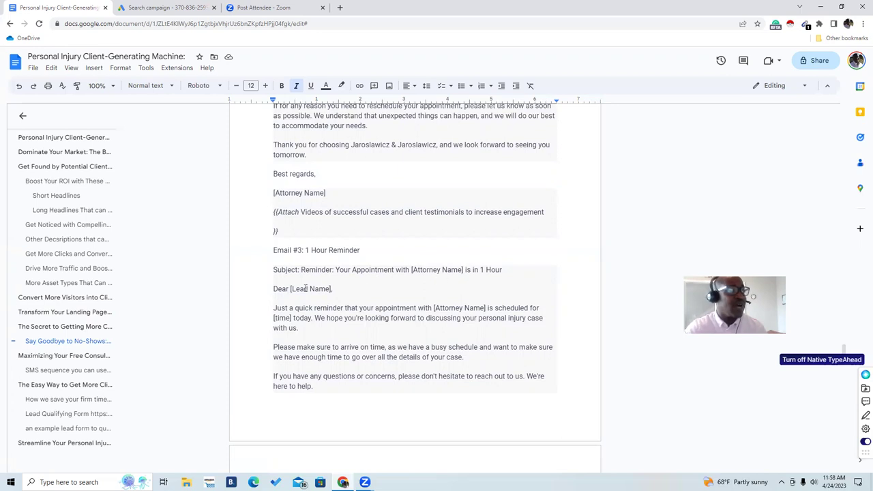
{"action": "scroll", "coordinate": [303, 287], "scroll_direction": "down", "scroll_amount": 1}
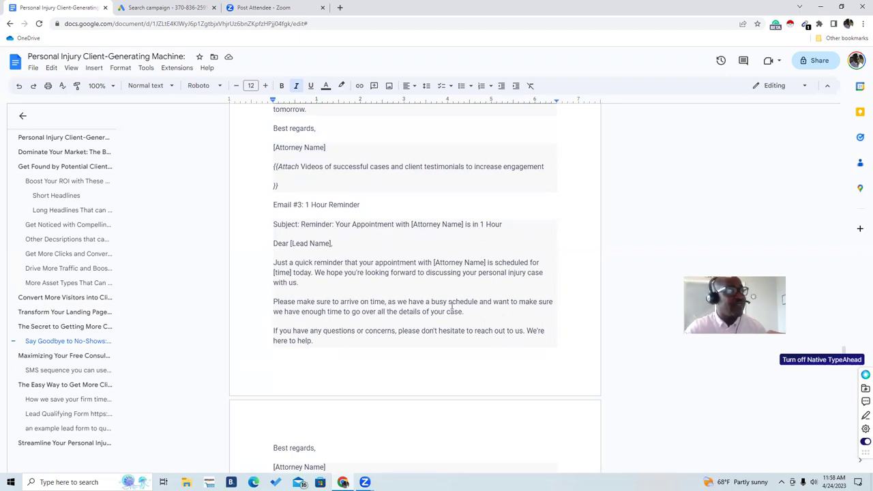
{"action": "scroll", "coordinate": [329, 295], "scroll_direction": "down", "scroll_amount": 1}
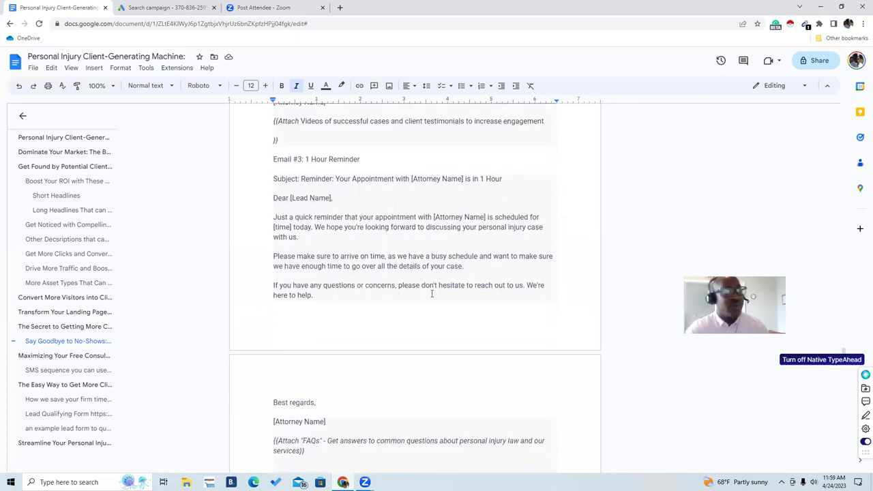
{"action": "scroll", "coordinate": [430, 293], "scroll_direction": "down", "scroll_amount": 1}
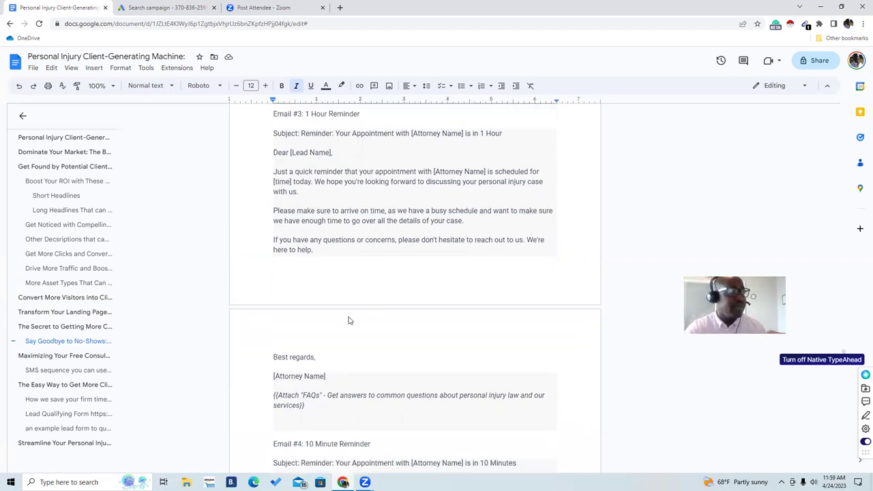
{"action": "scroll", "coordinate": [347, 319], "scroll_direction": "down", "scroll_amount": 2}
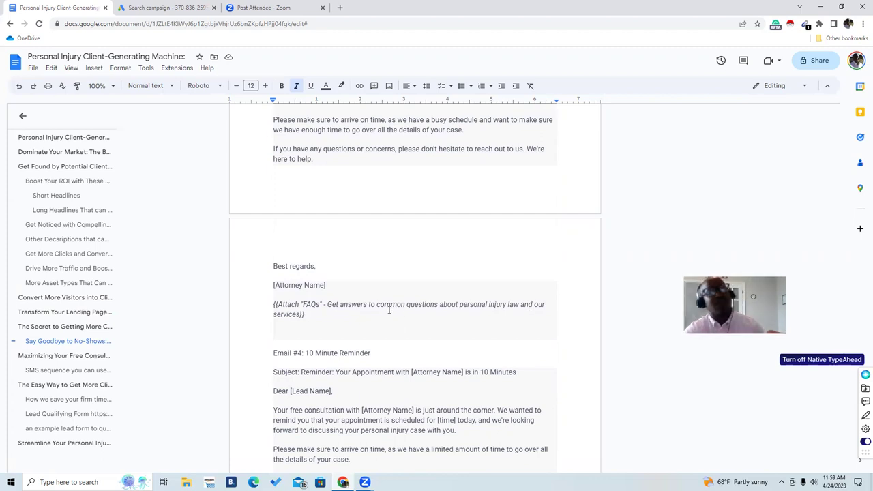
{"action": "scroll", "coordinate": [389, 310], "scroll_direction": "down", "scroll_amount": 1}
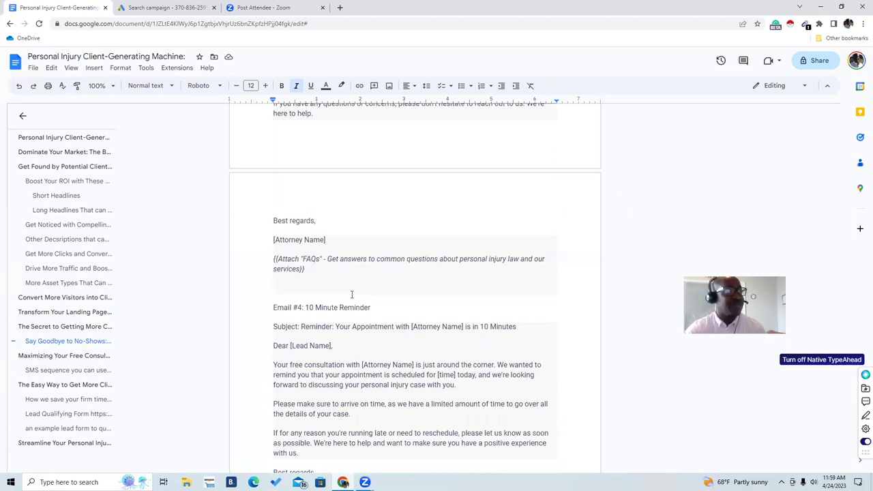
{"action": "scroll", "coordinate": [351, 294], "scroll_direction": "down", "scroll_amount": 1}
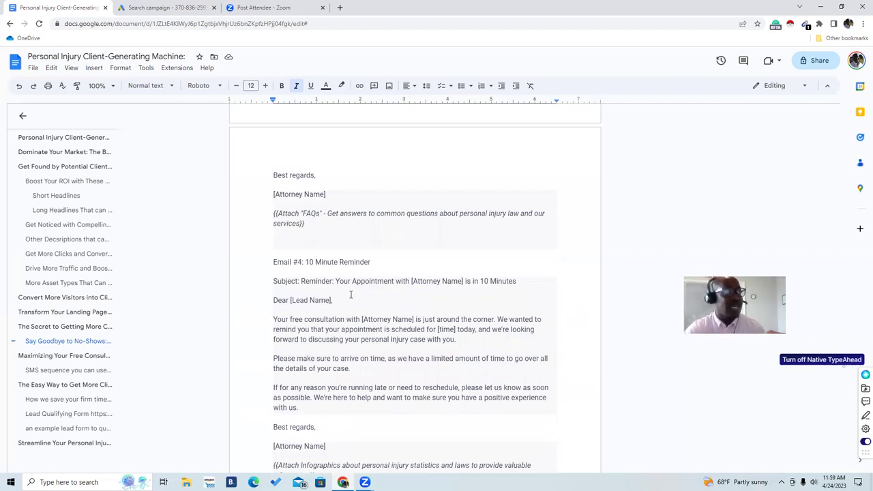
{"action": "scroll", "coordinate": [350, 294], "scroll_direction": "down", "scroll_amount": 1}
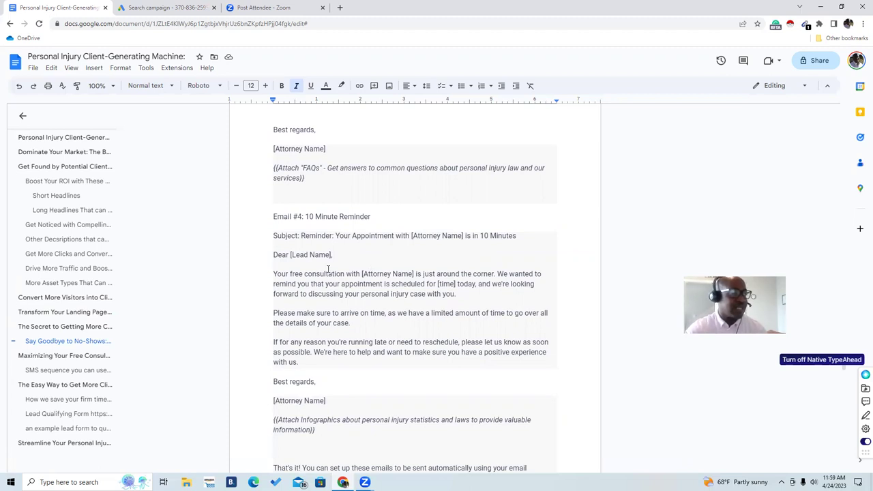
{"action": "scroll", "coordinate": [328, 269], "scroll_direction": "down", "scroll_amount": 1}
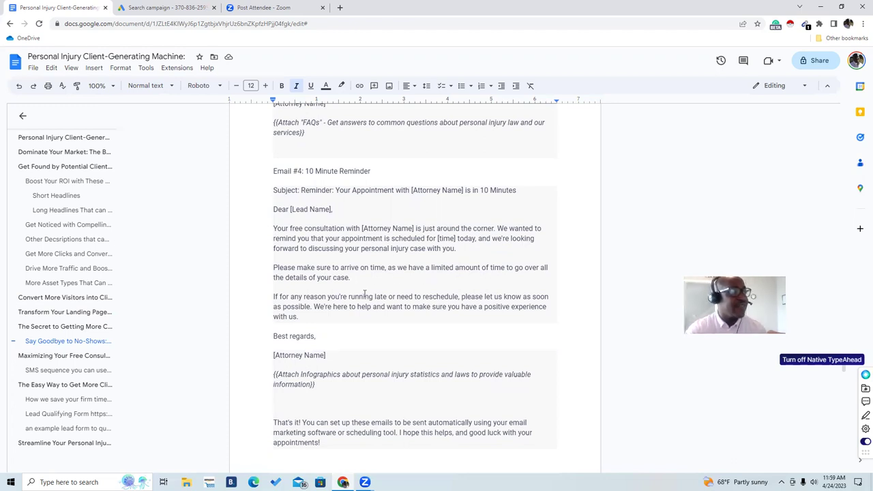
{"action": "scroll", "coordinate": [368, 290], "scroll_direction": "down", "scroll_amount": 1}
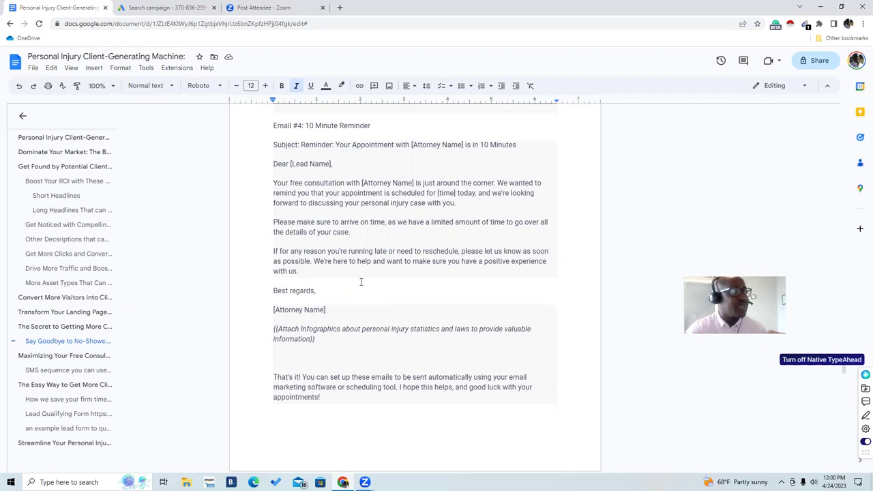
{"action": "scroll", "coordinate": [355, 291], "scroll_direction": "down", "scroll_amount": 1}
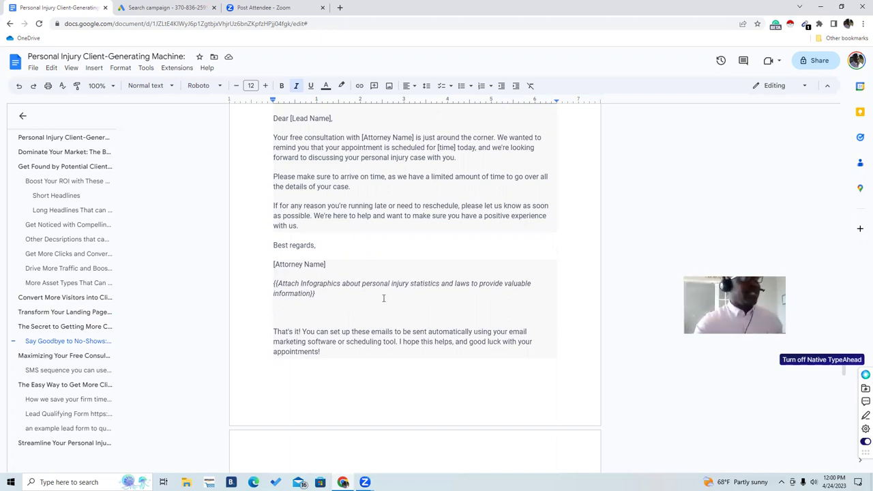
{"action": "scroll", "coordinate": [375, 297], "scroll_direction": "down", "scroll_amount": 1}
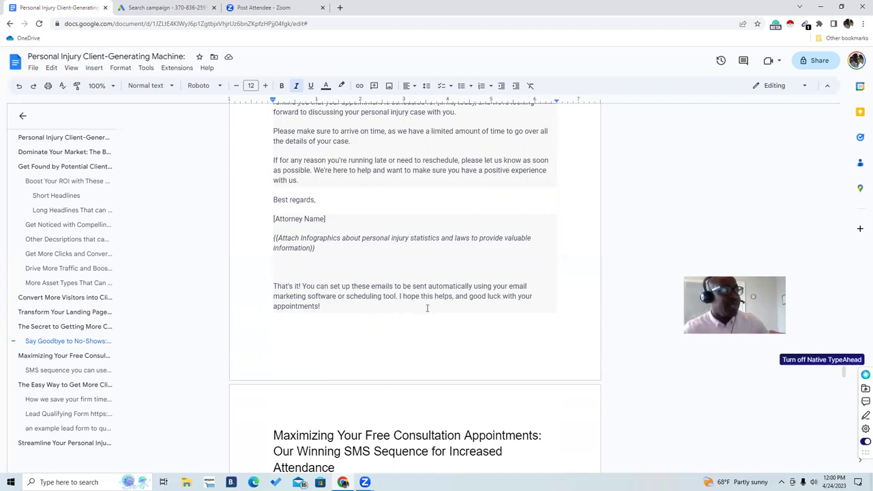
Read the SMS sequence section, from the "SMS #1: Confirmation SMS" template through the "SMS #4: 10 Minute Reminder SMS" template
{"action": "scroll", "coordinate": [401, 310], "scroll_direction": "down", "scroll_amount": 3}
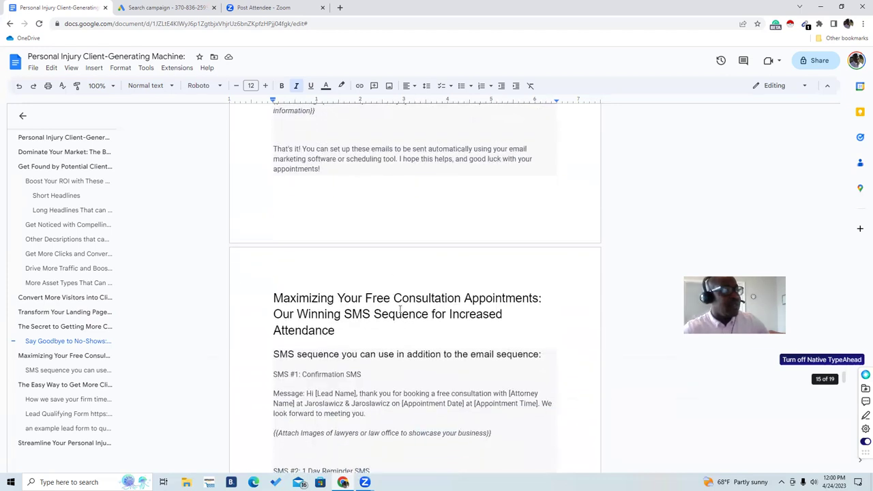
{"action": "scroll", "coordinate": [400, 310], "scroll_direction": "down", "scroll_amount": 1}
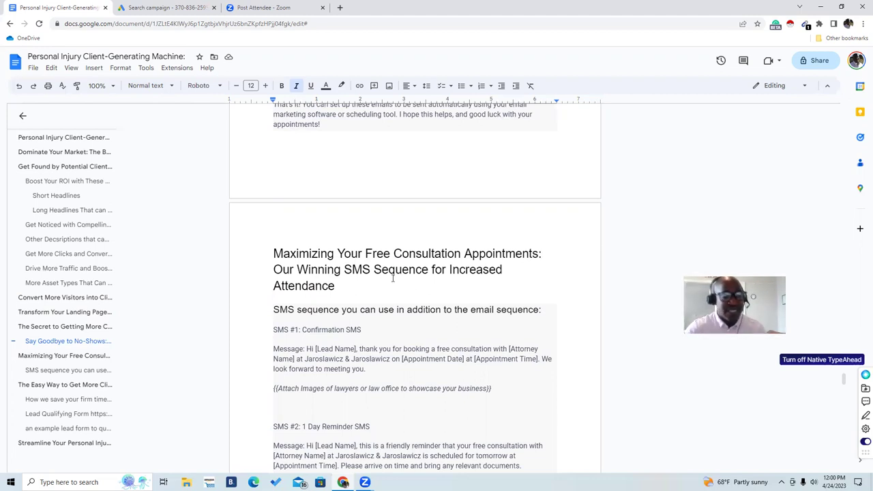
{"action": "scroll", "coordinate": [394, 296], "scroll_direction": "down", "scroll_amount": 2}
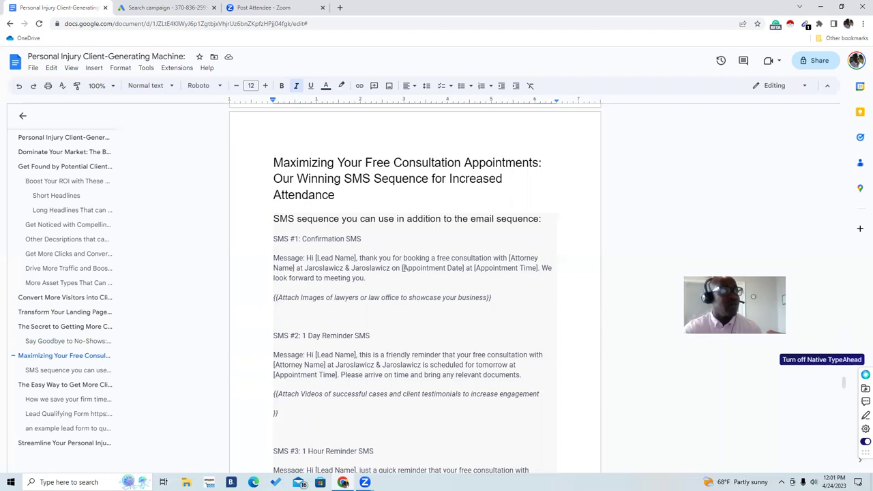
{"action": "scroll", "coordinate": [392, 291], "scroll_direction": "down", "scroll_amount": 2}
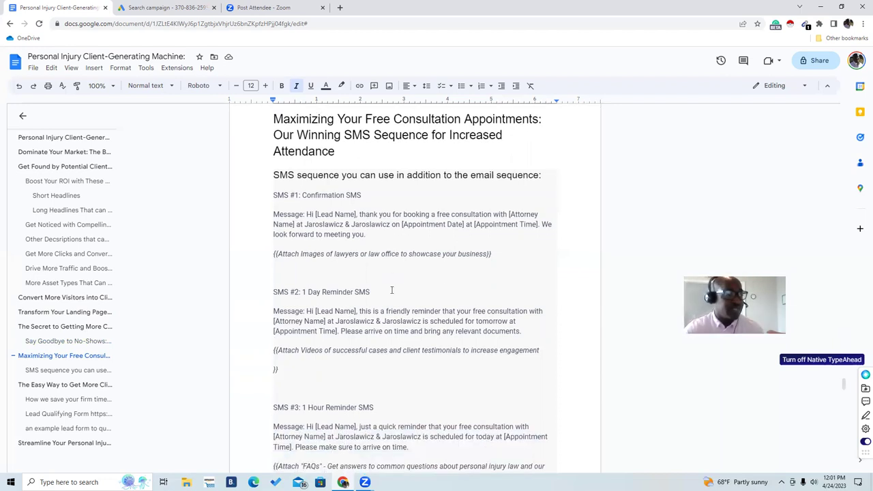
{"action": "scroll", "coordinate": [392, 290], "scroll_direction": "down", "scroll_amount": 2}
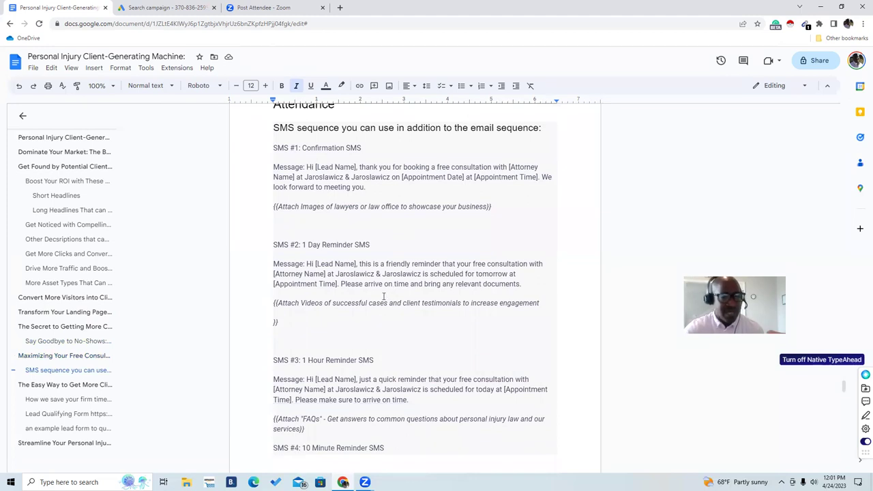
{"action": "scroll", "coordinate": [383, 294], "scroll_direction": "down", "scroll_amount": 2}
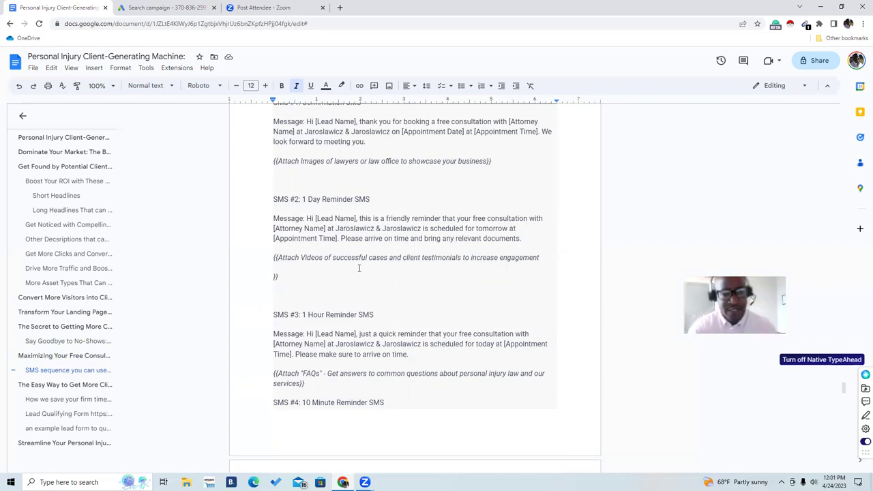
{"action": "scroll", "coordinate": [347, 271], "scroll_direction": "down", "scroll_amount": 1}
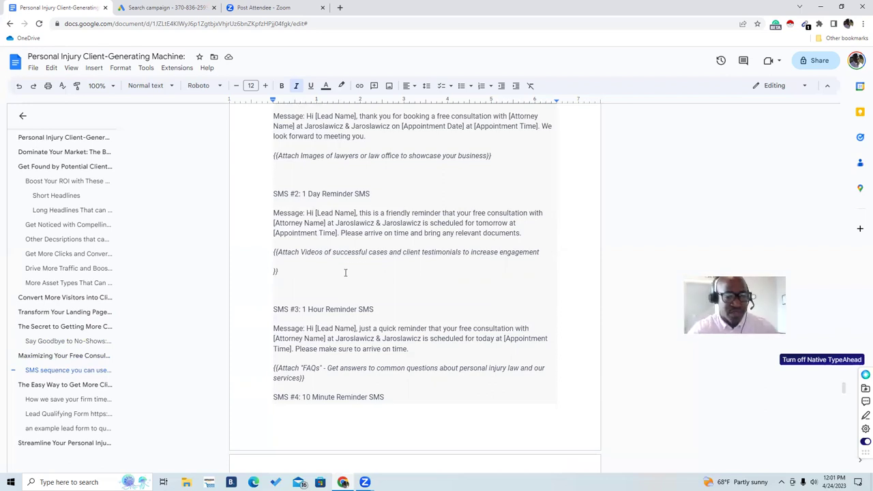
{"action": "scroll", "coordinate": [346, 271], "scroll_direction": "down", "scroll_amount": 1}
{"action": "scroll", "coordinate": [327, 238], "scroll_direction": "down", "scroll_amount": 1}
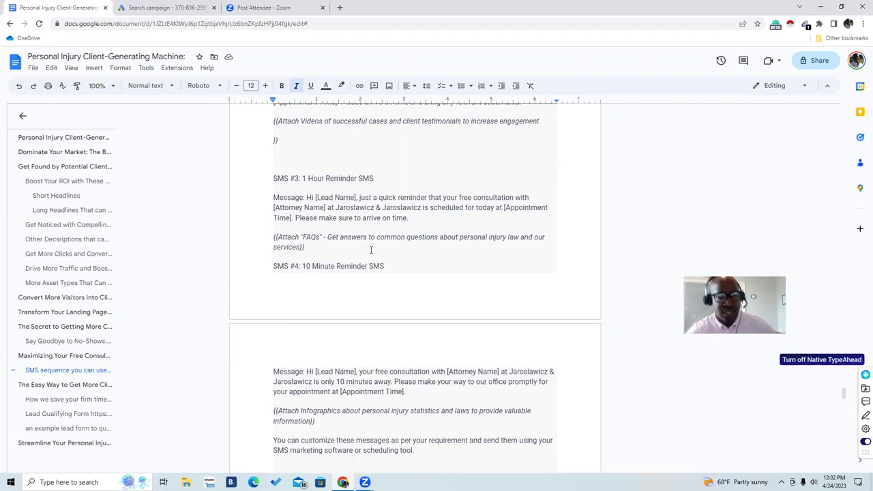
{"action": "scroll", "coordinate": [393, 248], "scroll_direction": "down", "scroll_amount": 3}
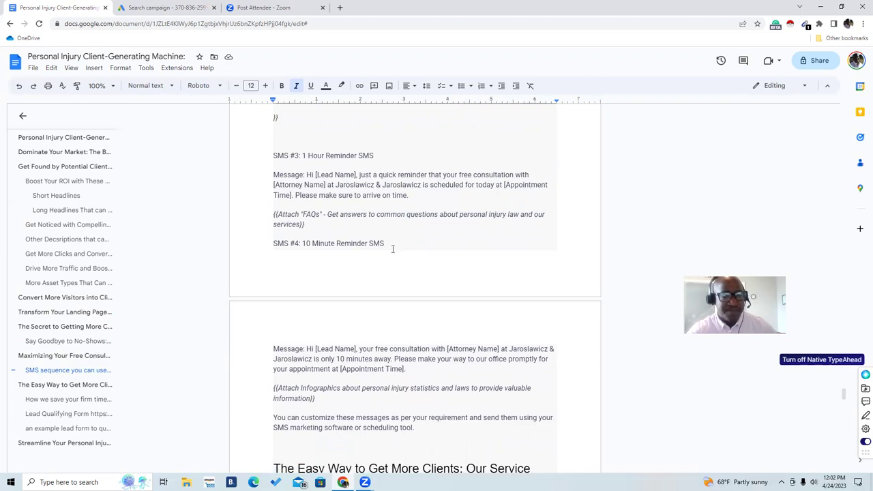
{"action": "scroll", "coordinate": [392, 248], "scroll_direction": "down", "scroll_amount": 2}
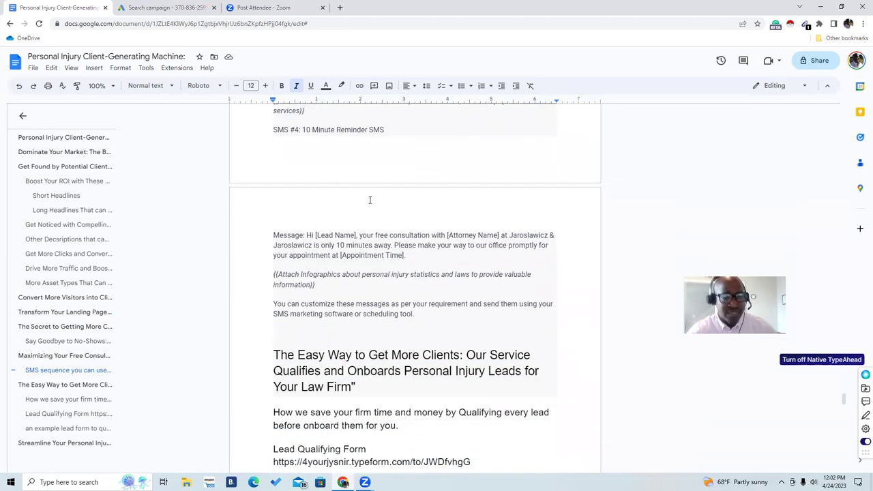
Review the section on qualifying and onboarding personal injury leads, including the ten questions under "Lead Qualifying Form"
{"action": "scroll", "coordinate": [369, 200], "scroll_direction": "down", "scroll_amount": 2}
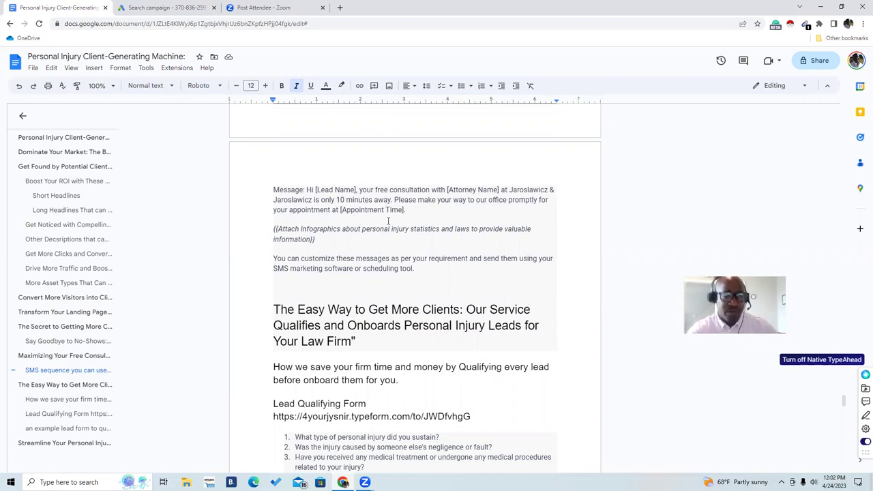
{"action": "scroll", "coordinate": [347, 232], "scroll_direction": "down", "scroll_amount": 1}
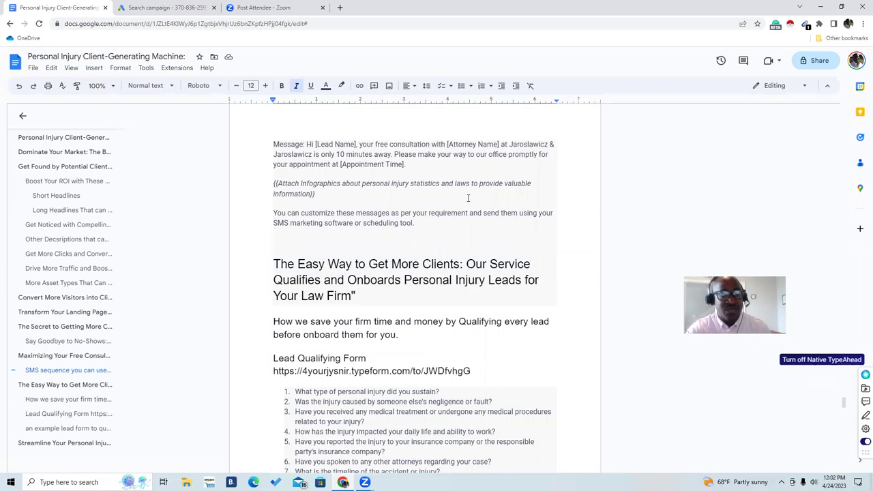
{"action": "scroll", "coordinate": [451, 210], "scroll_direction": "down", "scroll_amount": 1}
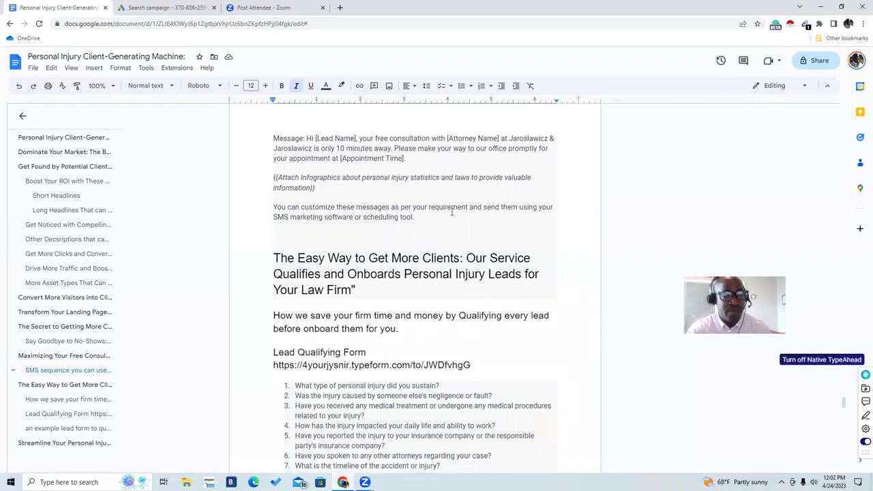
{"action": "scroll", "coordinate": [452, 213], "scroll_direction": "down", "scroll_amount": 1}
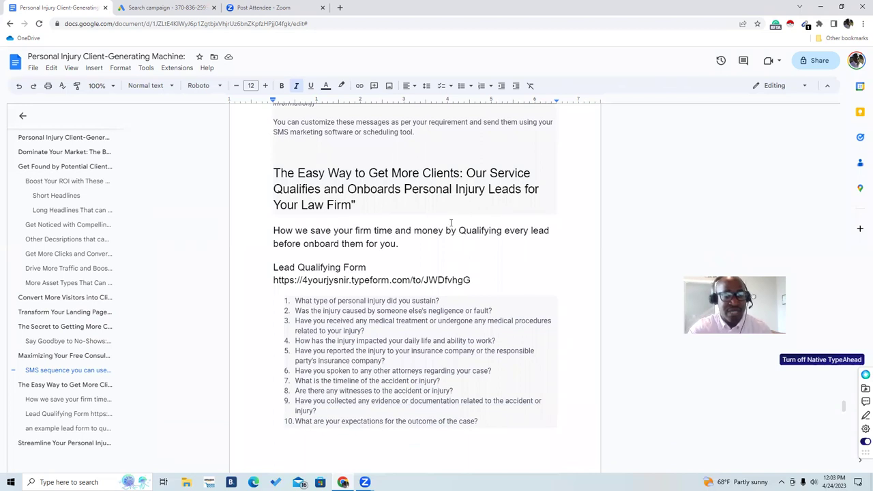
{"action": "scroll", "coordinate": [451, 223], "scroll_direction": "down", "scroll_amount": 1}
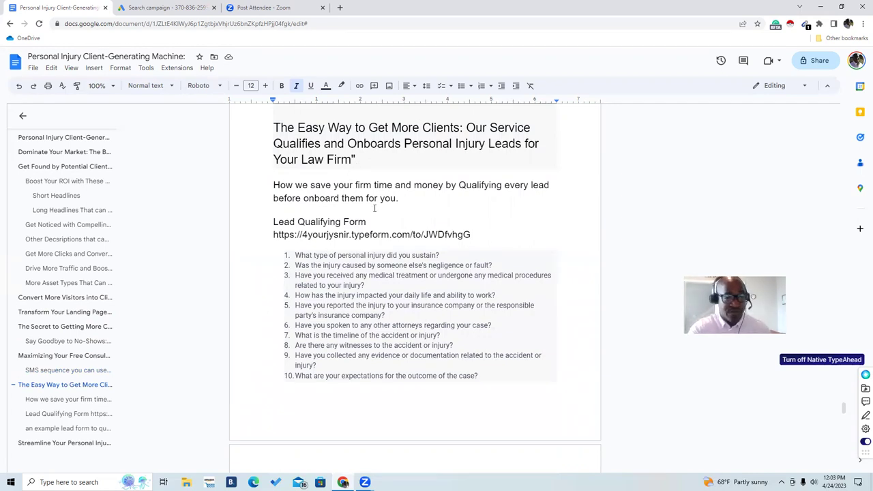
{"action": "scroll", "coordinate": [378, 210], "scroll_direction": "down", "scroll_amount": 2}
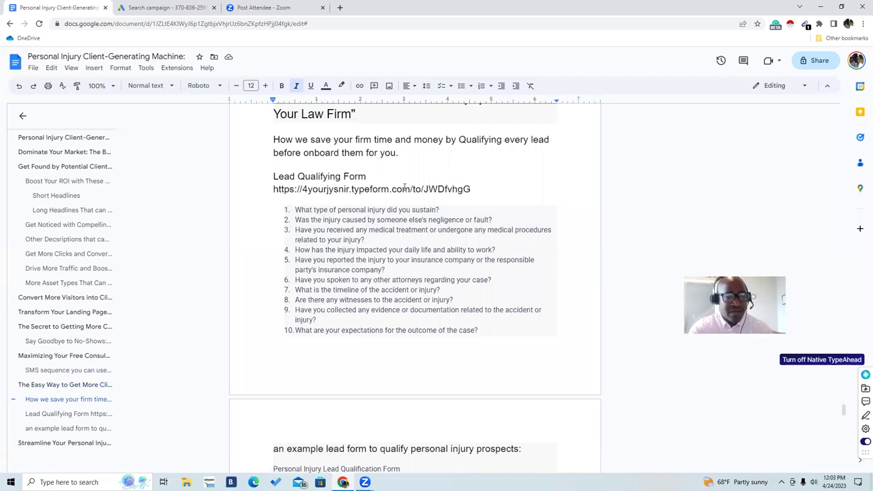
Copy the Typeform link under "Lead Qualifying Form" and open it in a new browser tab
{"action": "left_click_drag", "start_coordinate": [470, 191], "coordinate": [273, 189]}
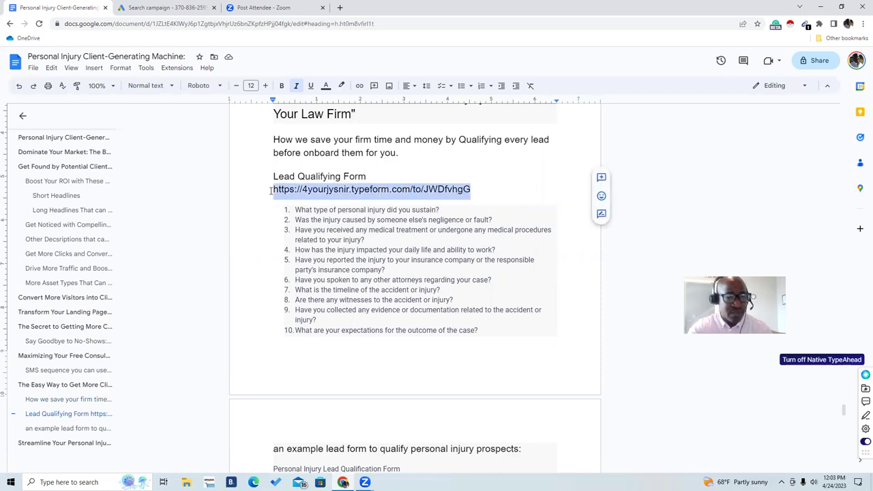
{"action": "right_click", "coordinate": [350, 199]}
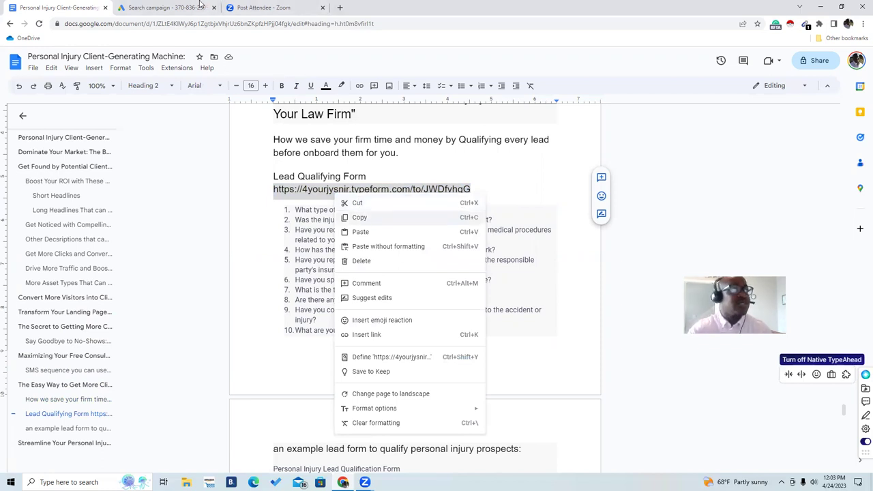
{"action": "key", "text": "ctrl+t"}
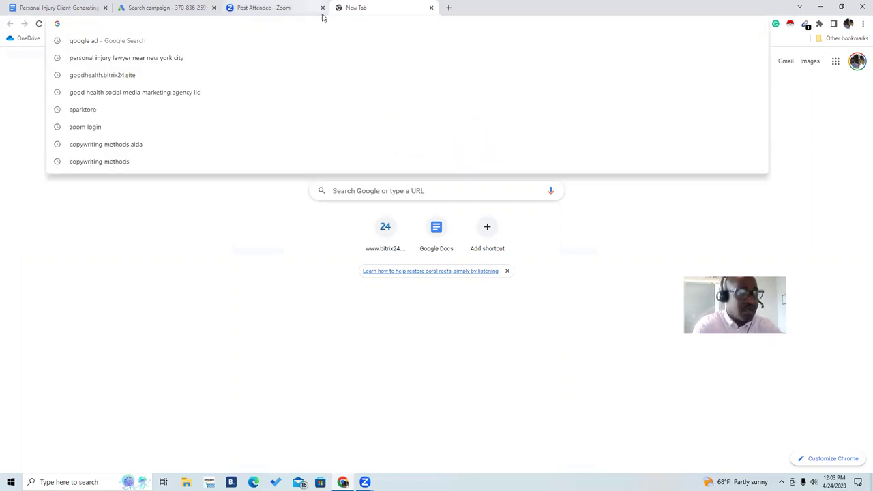
{"action": "key", "text": "ctrl+v"}
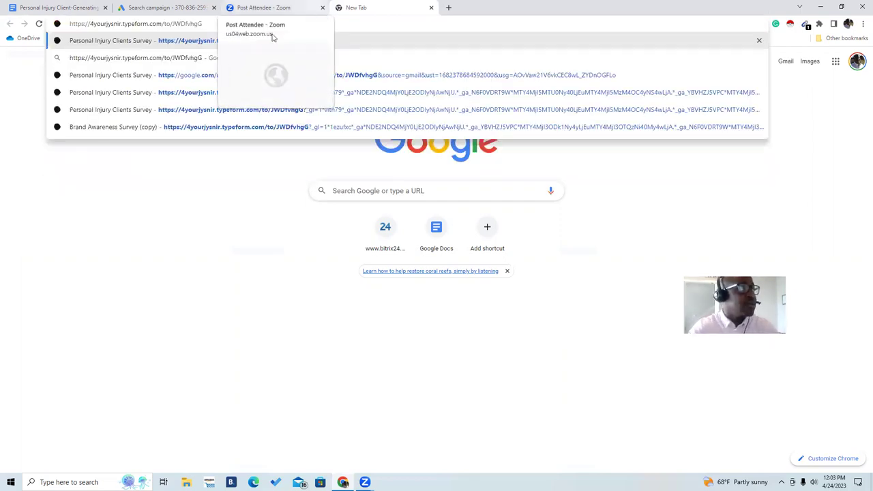
{"action": "left_click", "coordinate": [184, 43]}
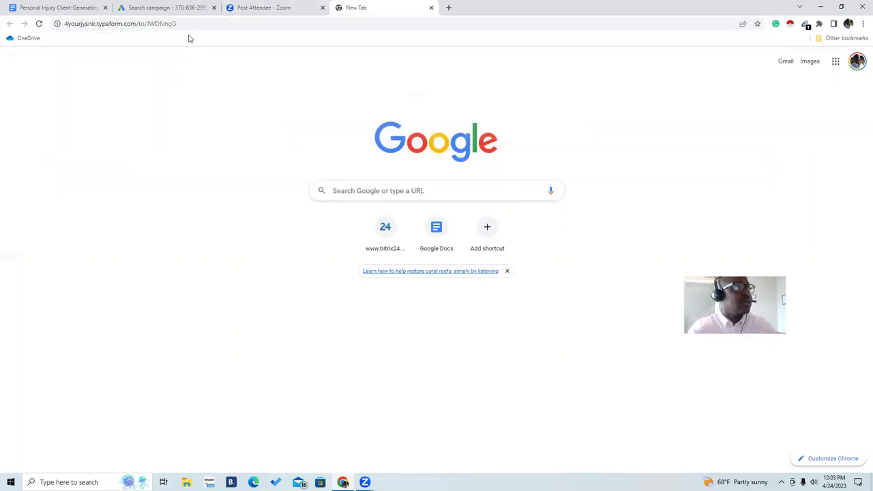